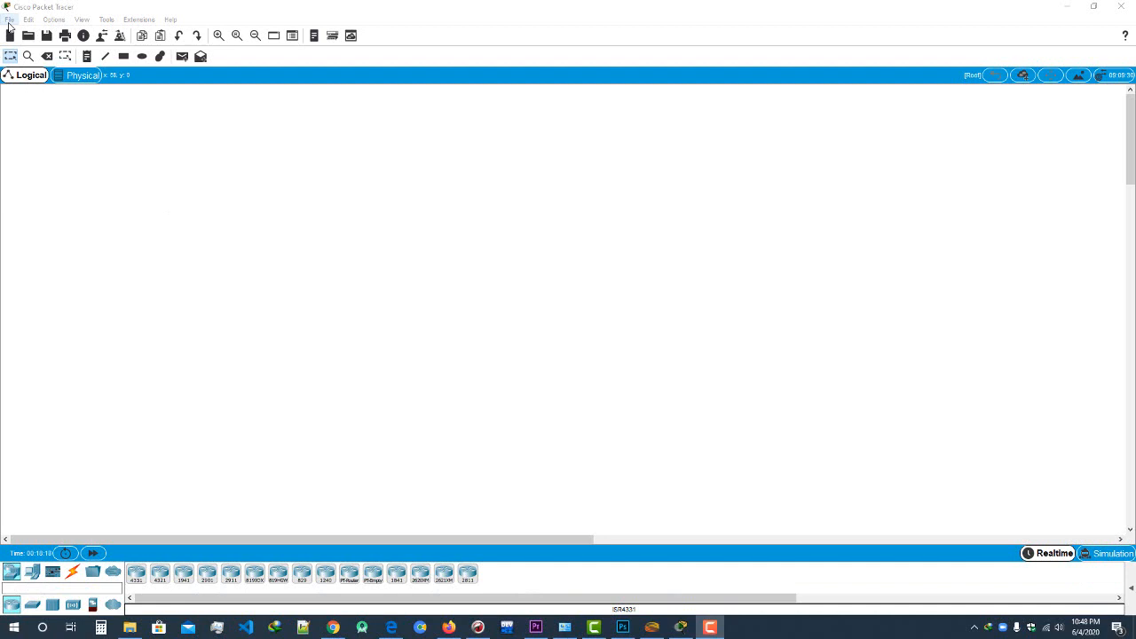
Start a new blank network without saving the current one.
click(9, 19)
click(13, 31)
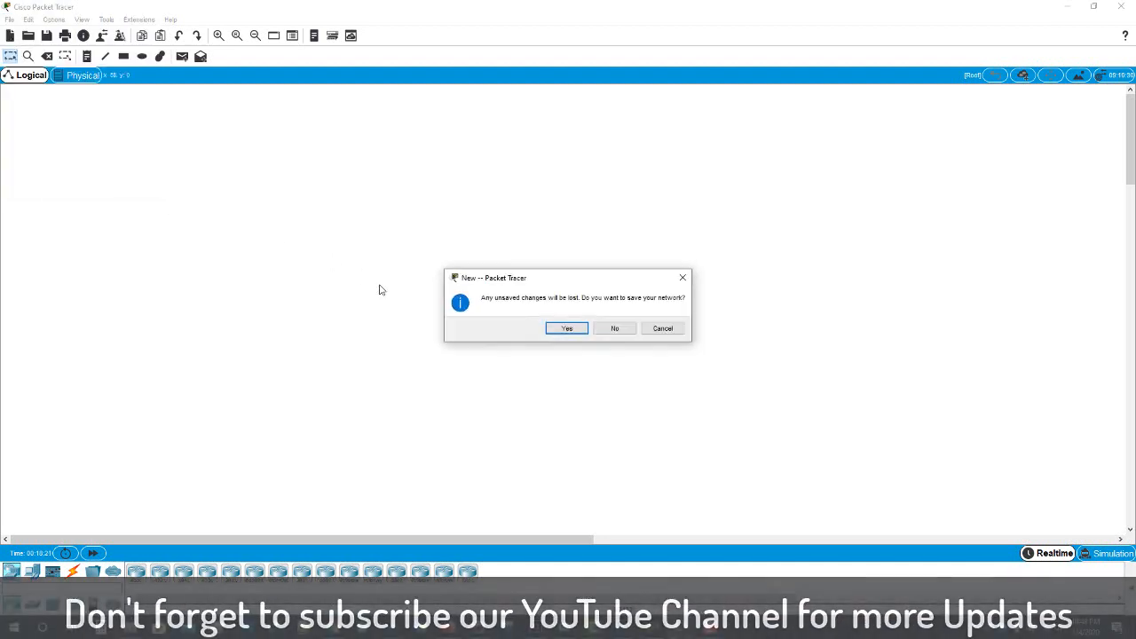
click(614, 328)
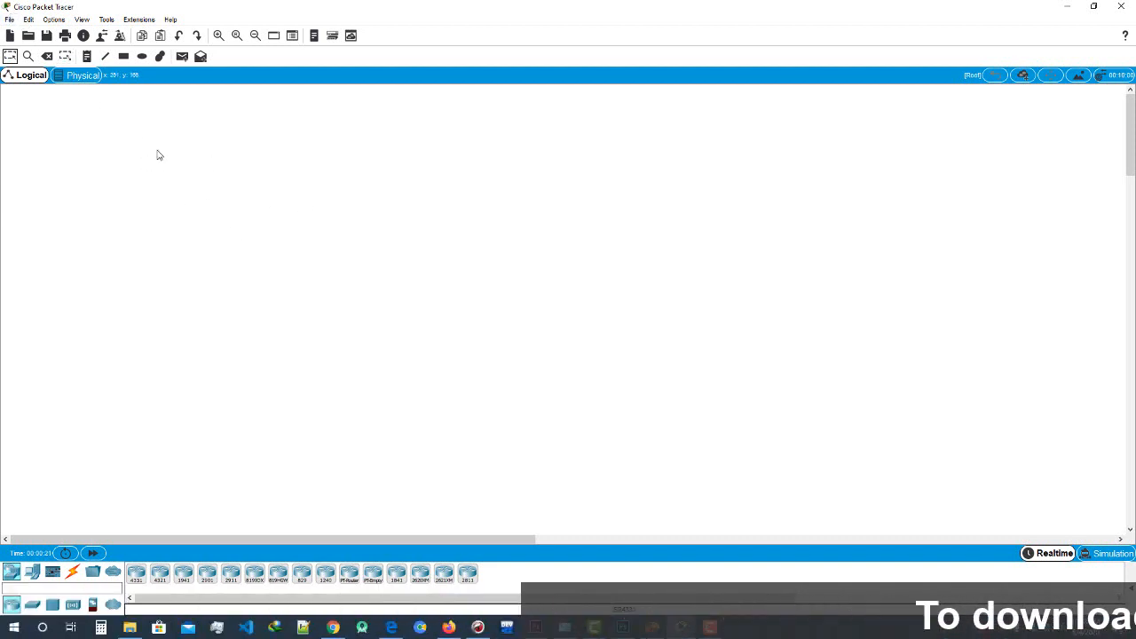
click(9, 19)
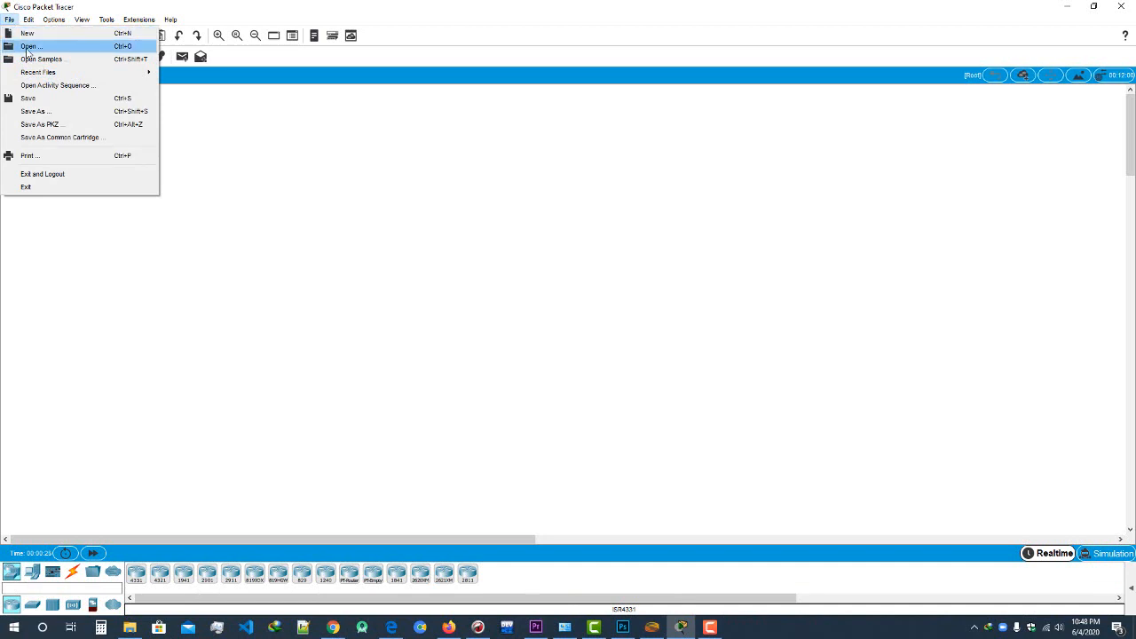
click(259, 311)
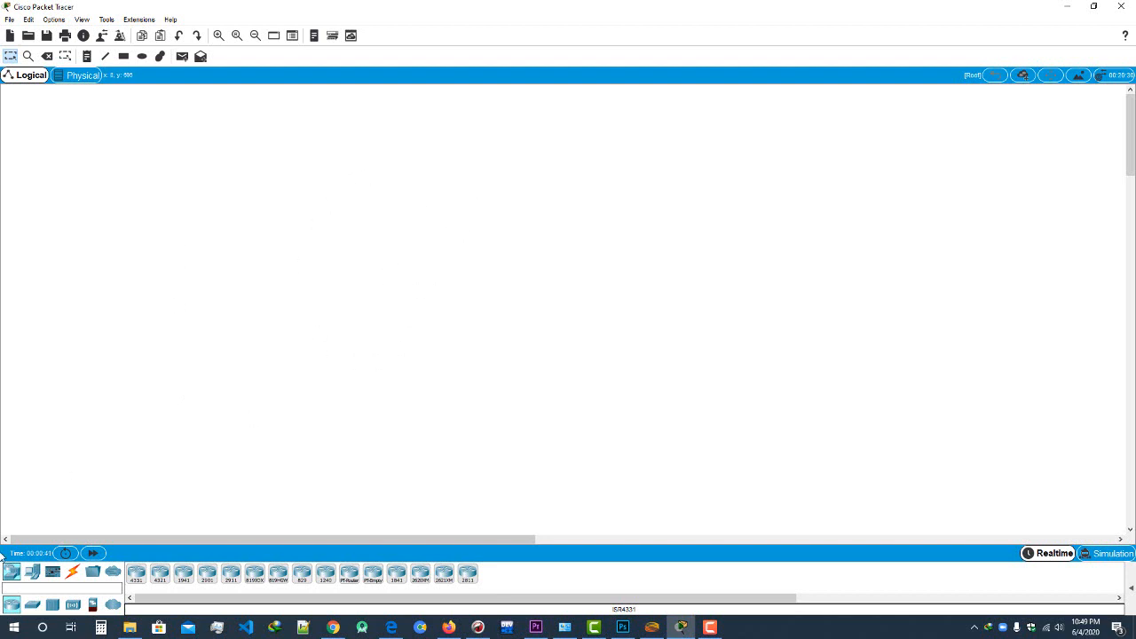
Place an ISR4331 router in the workspace and a 2960-24TT switch just below and to the right of it.
drag(14, 609, 255, 334)
drag(182, 272, 301, 387)
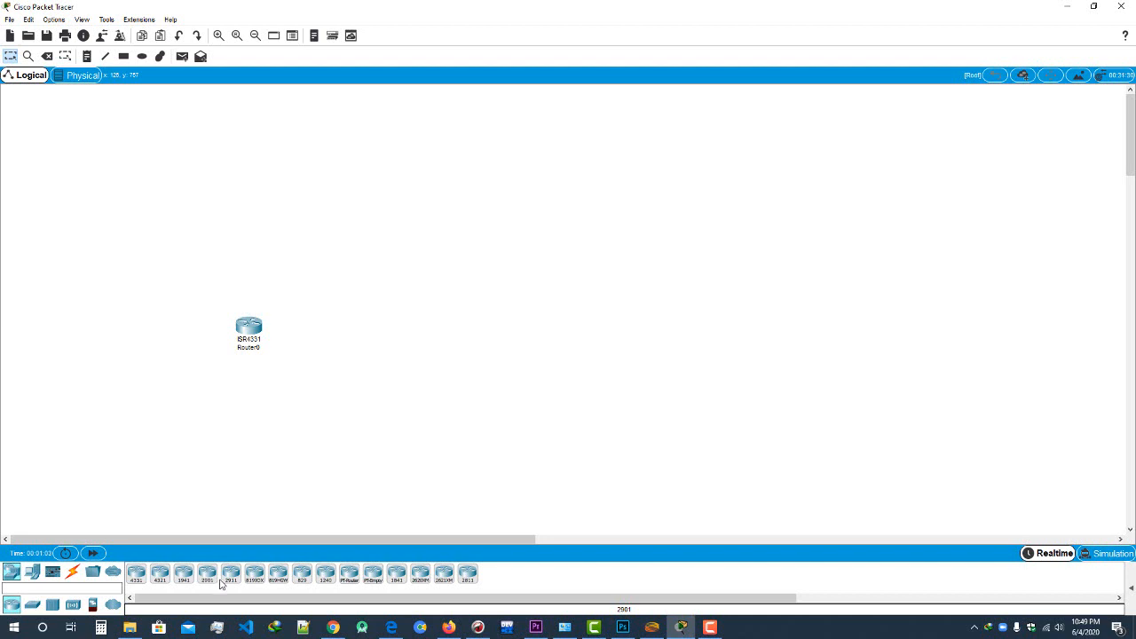
click(32, 605)
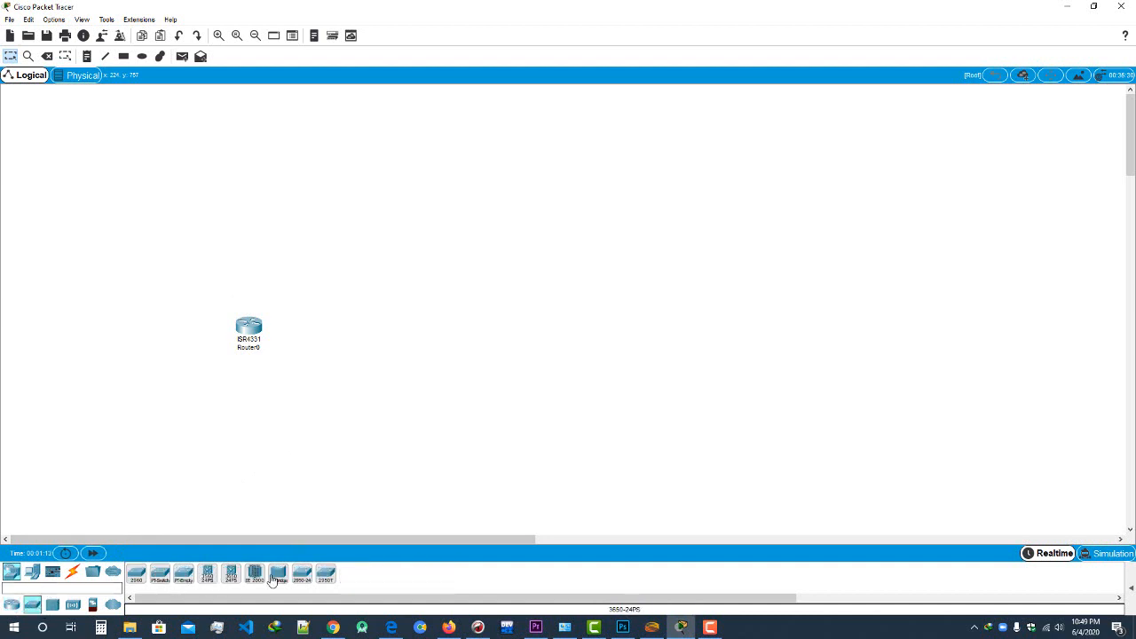
drag(182, 577, 300, 378)
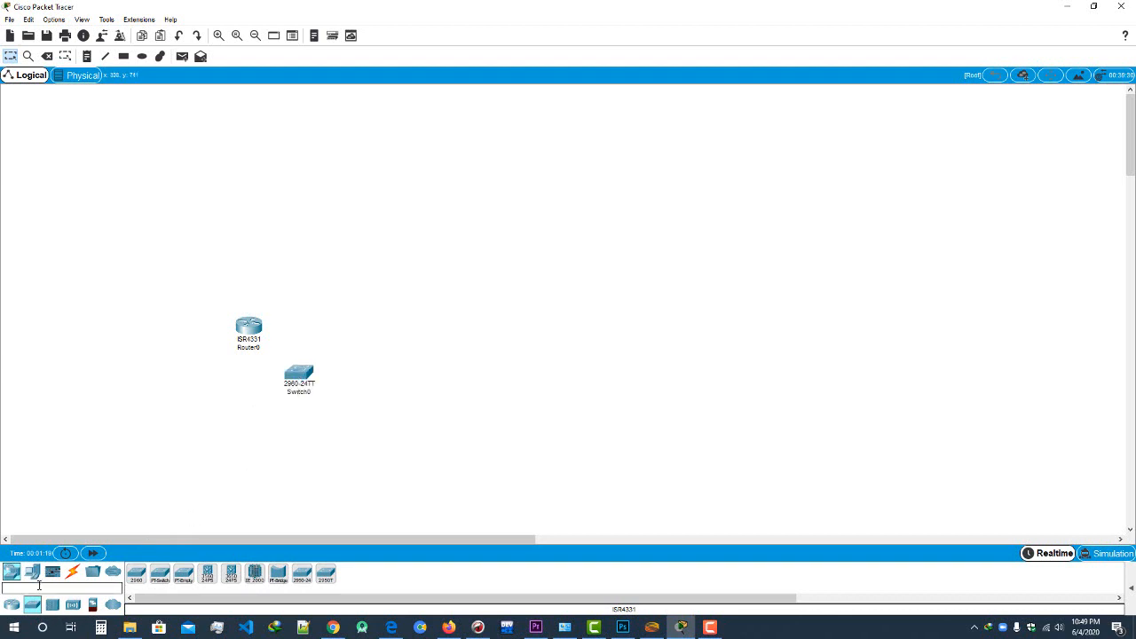
Add two PCs and one laptop in a row below the router and switch.
click(33, 574)
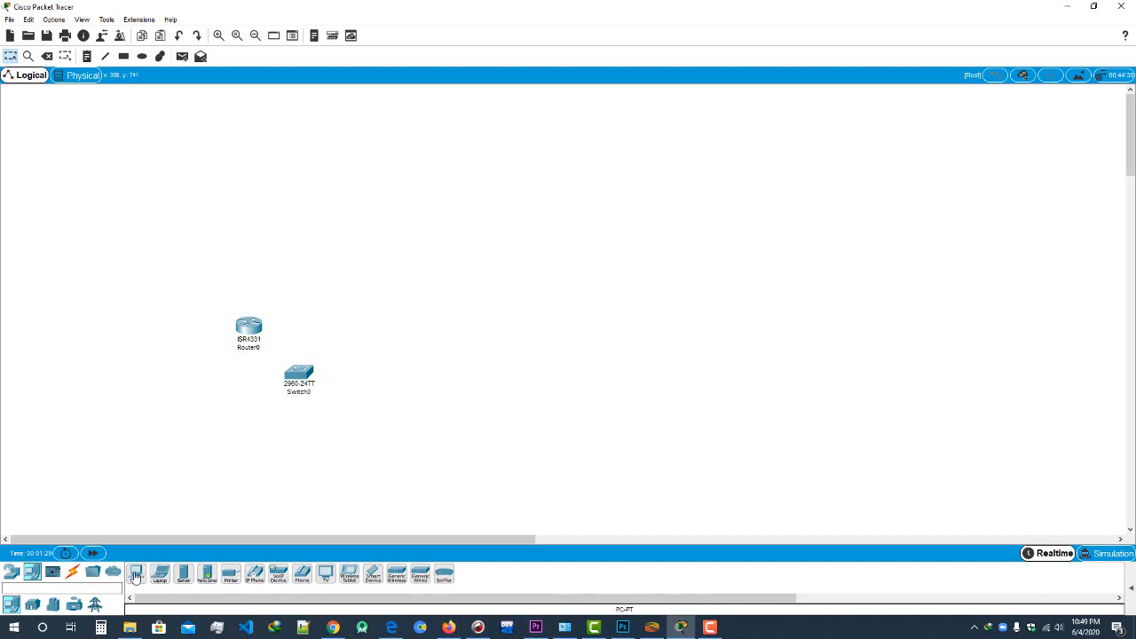
drag(136, 577, 139, 465)
drag(136, 577, 318, 479)
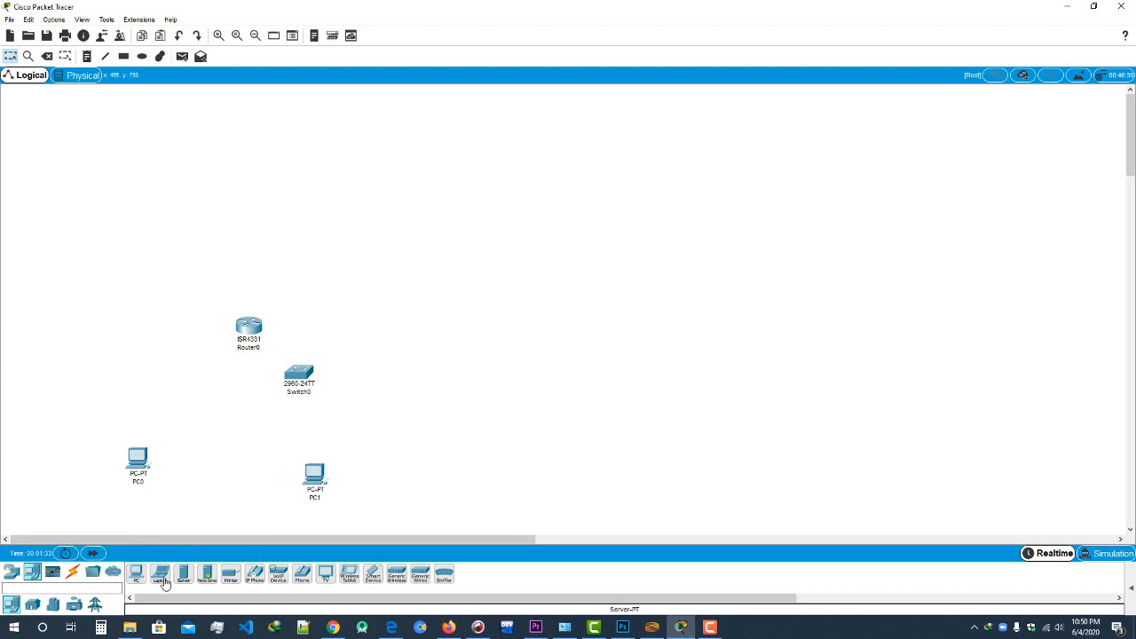
drag(161, 577, 449, 483)
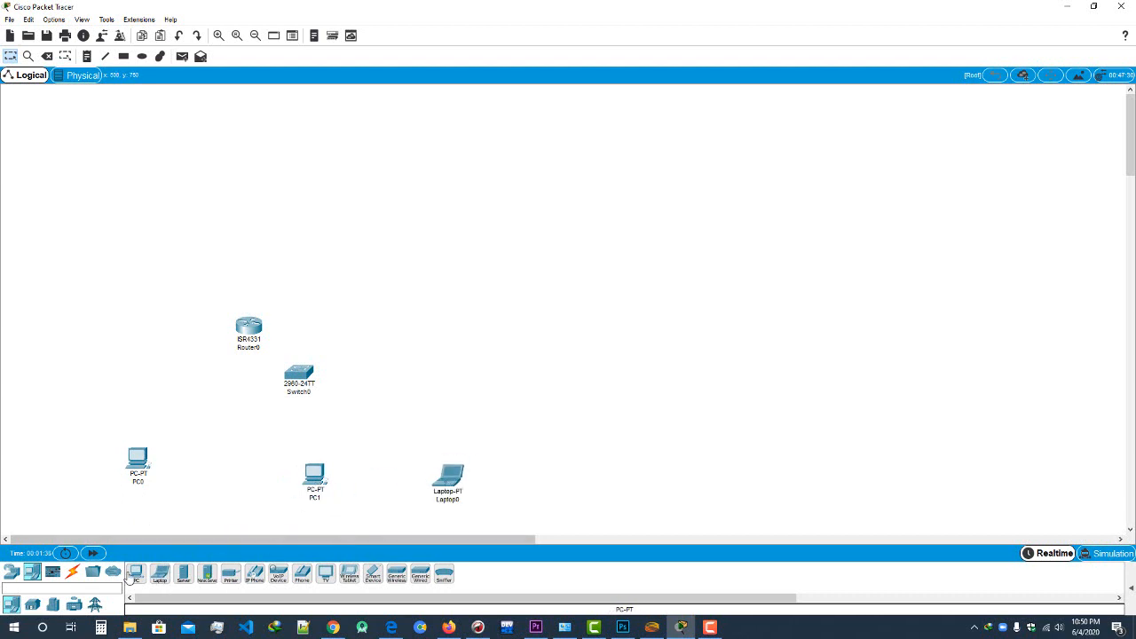
Look through the home, smart city, power grid, component and connection categories of the device library.
click(52, 605)
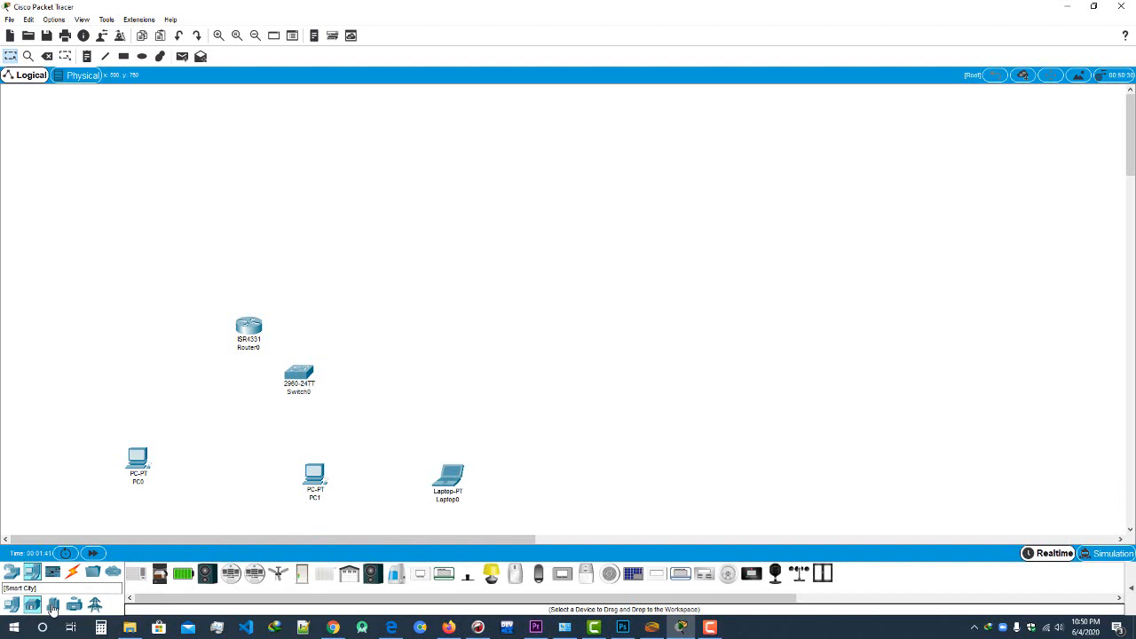
click(52, 606)
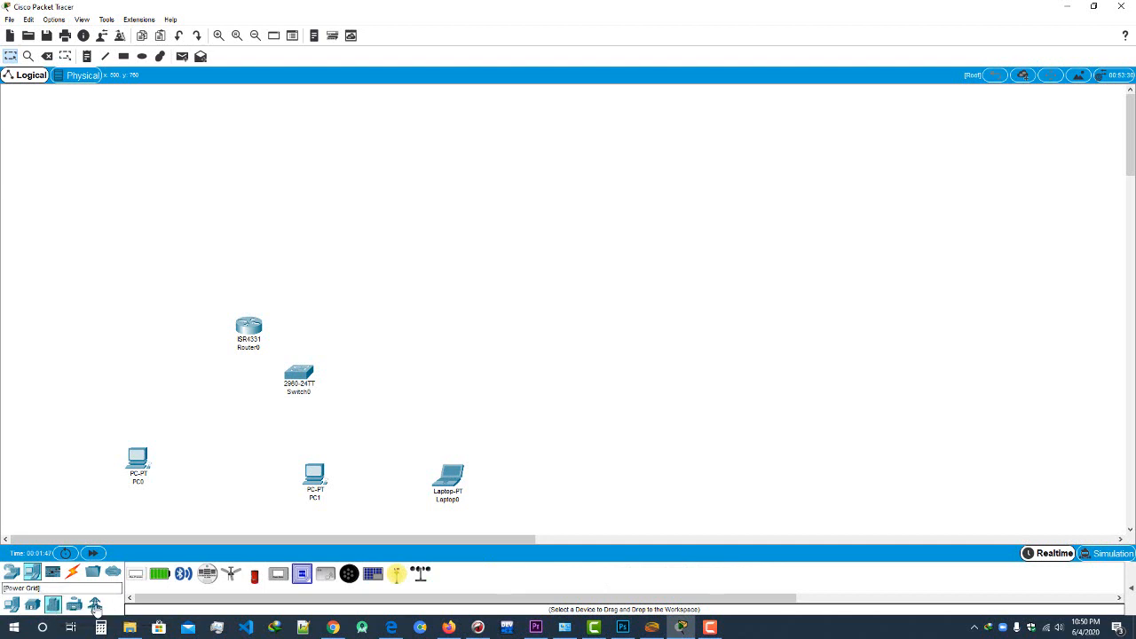
click(95, 605)
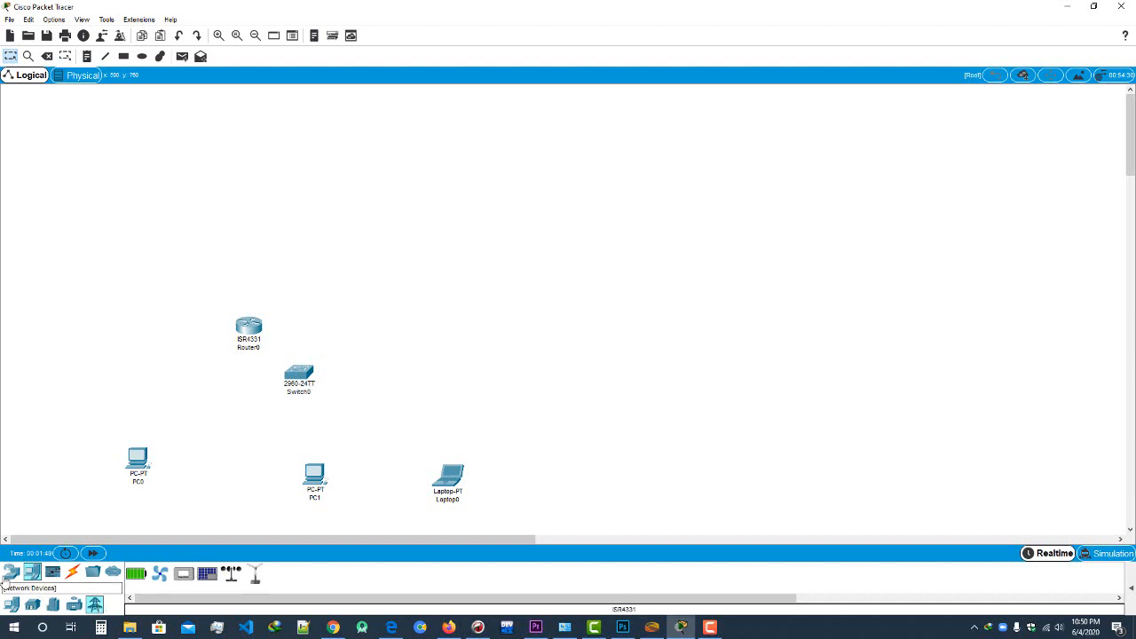
click(13, 605)
click(12, 605)
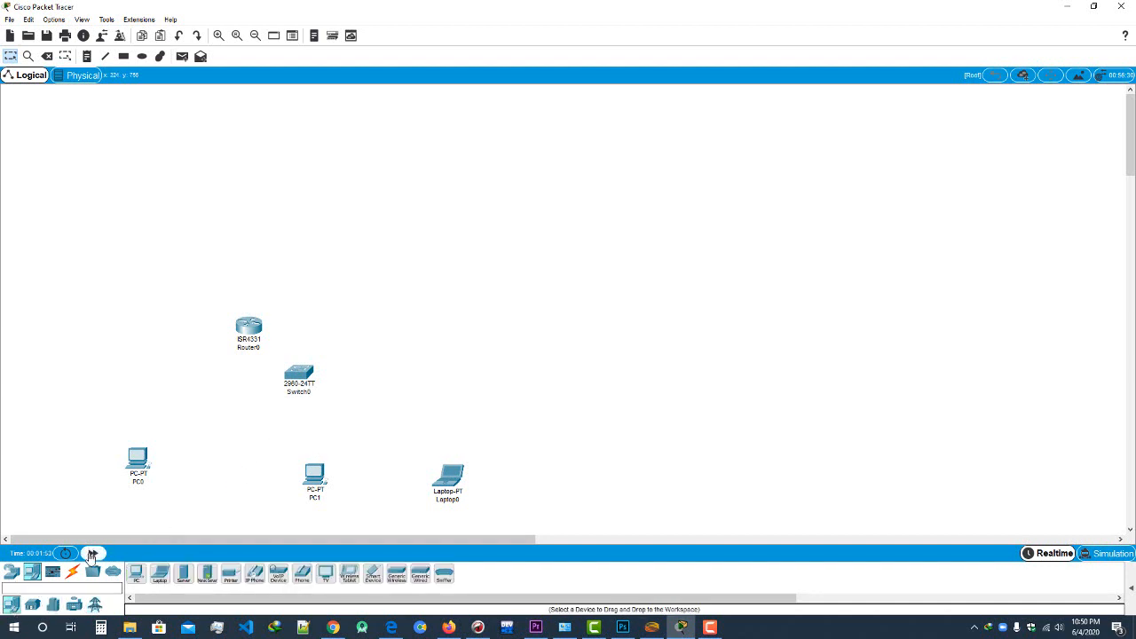
click(52, 573)
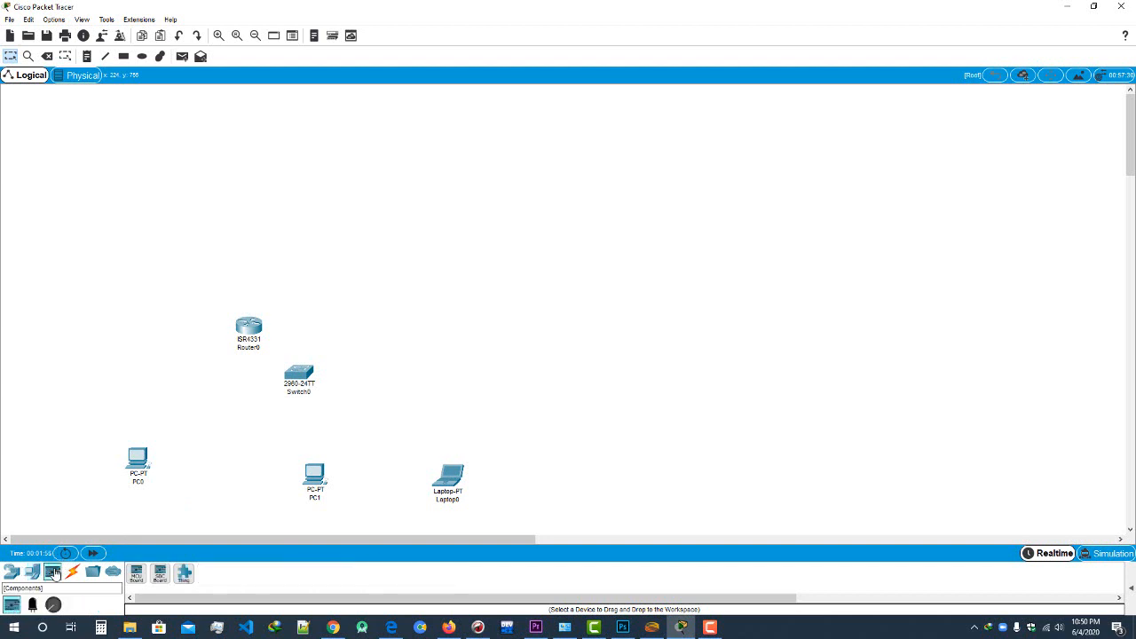
click(73, 572)
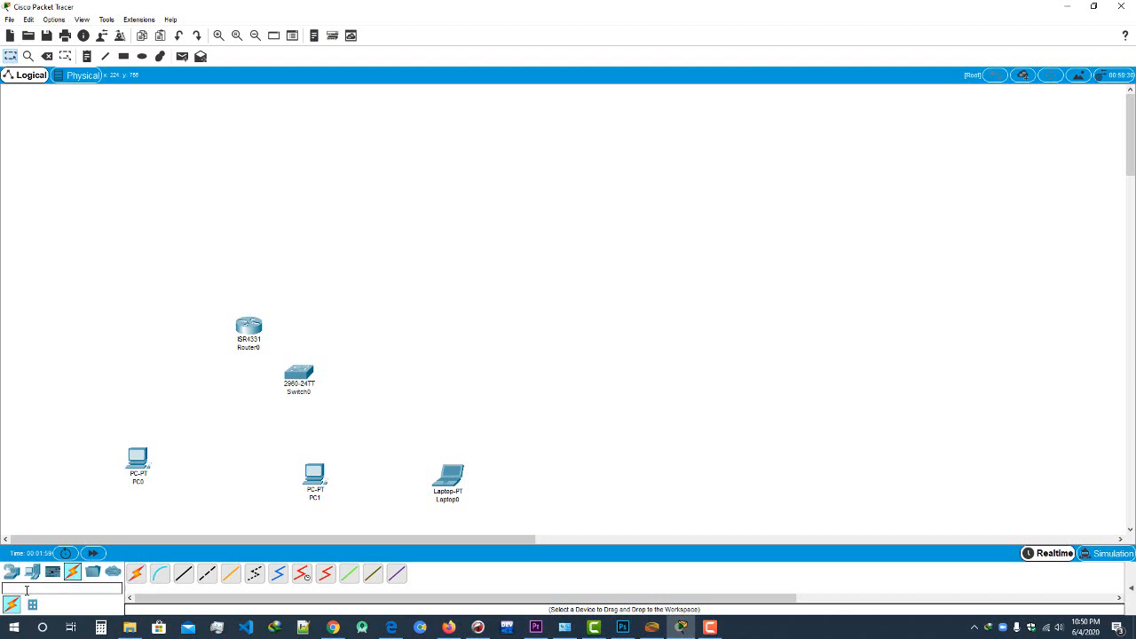
Rearrange the topology with the switch above and between the two PCs and the router far to the right.
drag(300, 381, 456, 335)
drag(258, 335, 607, 346)
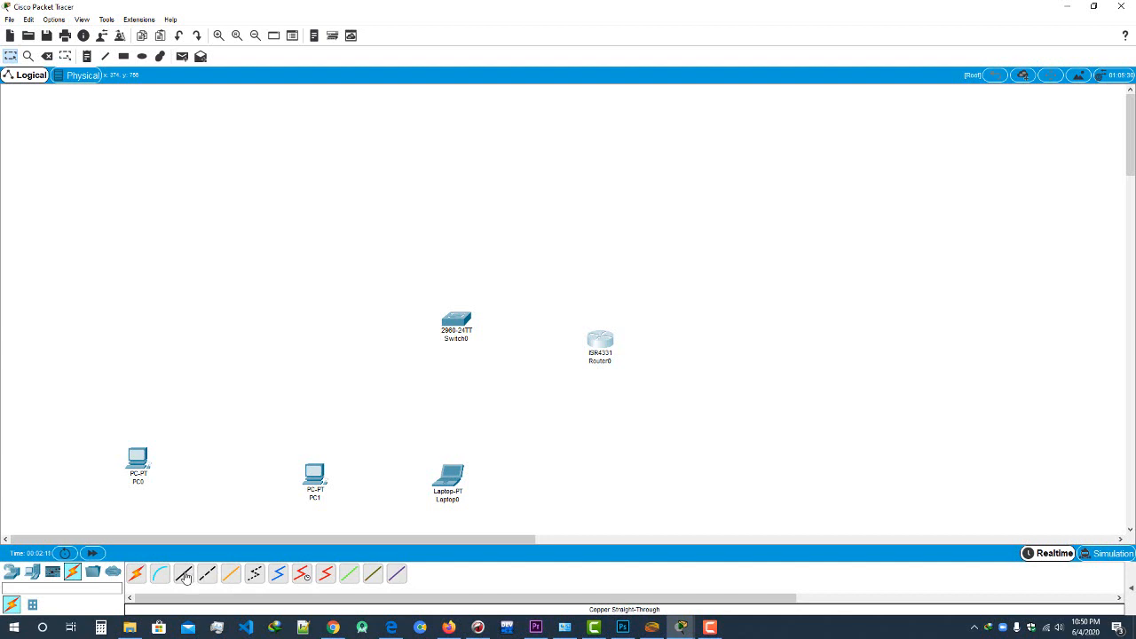
drag(461, 320, 252, 348)
drag(71, 315, 381, 523)
click(380, 479)
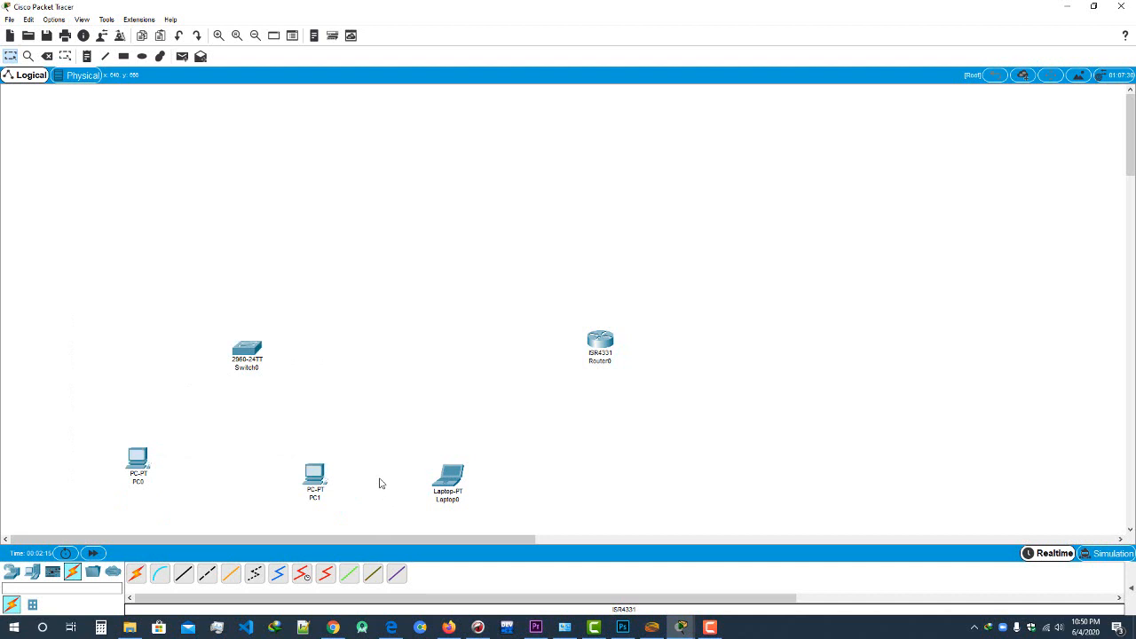
click(137, 574)
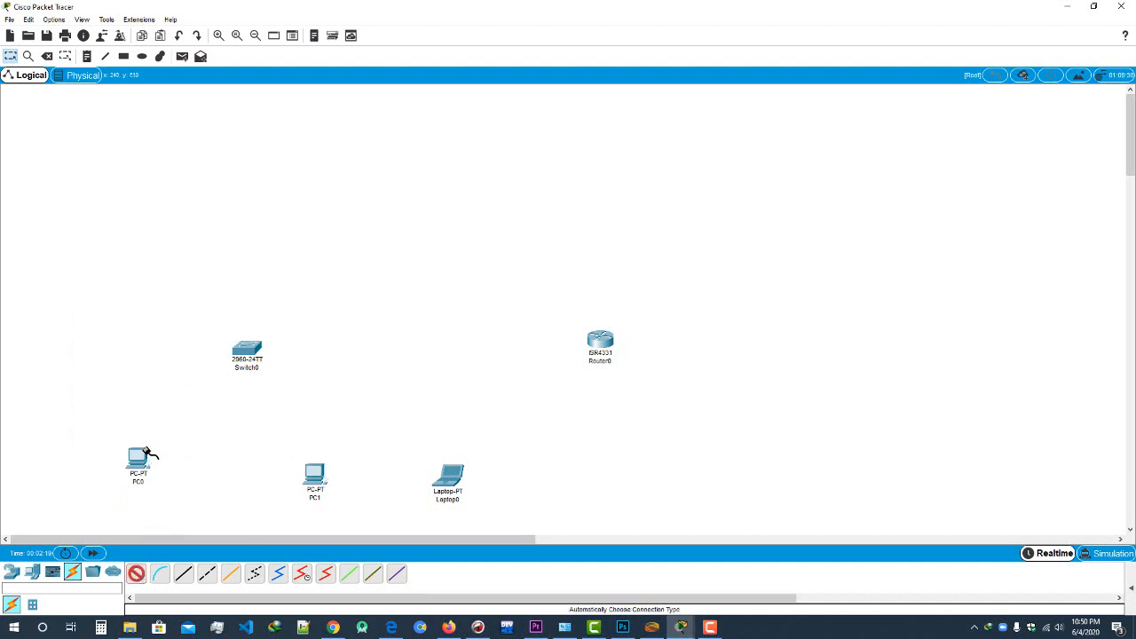
mouse_move(142, 459)
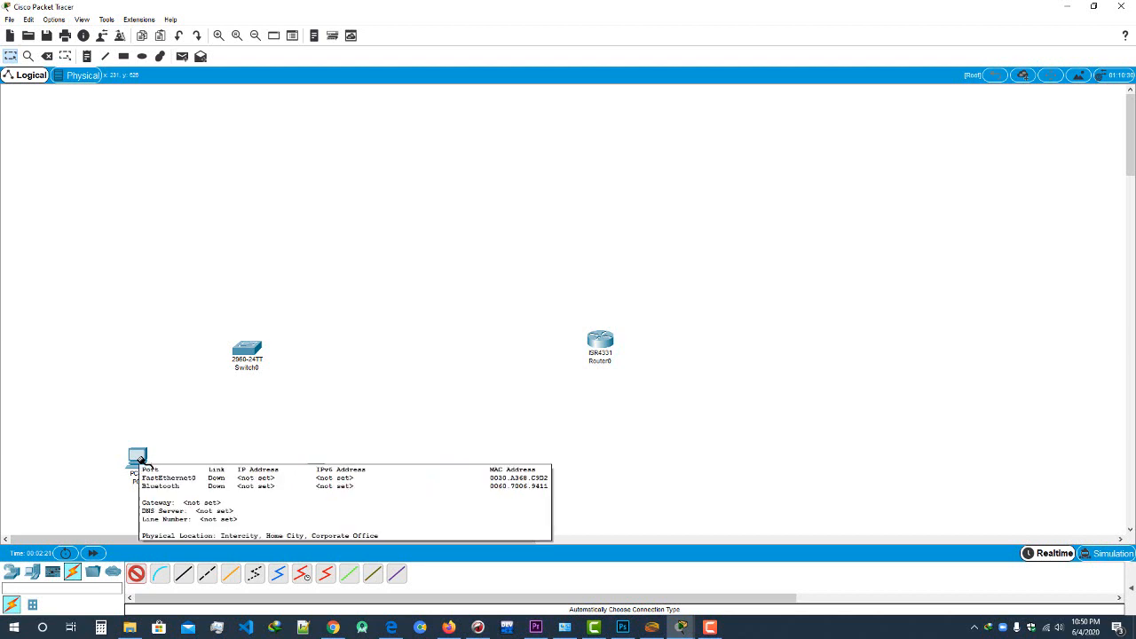
click(147, 454)
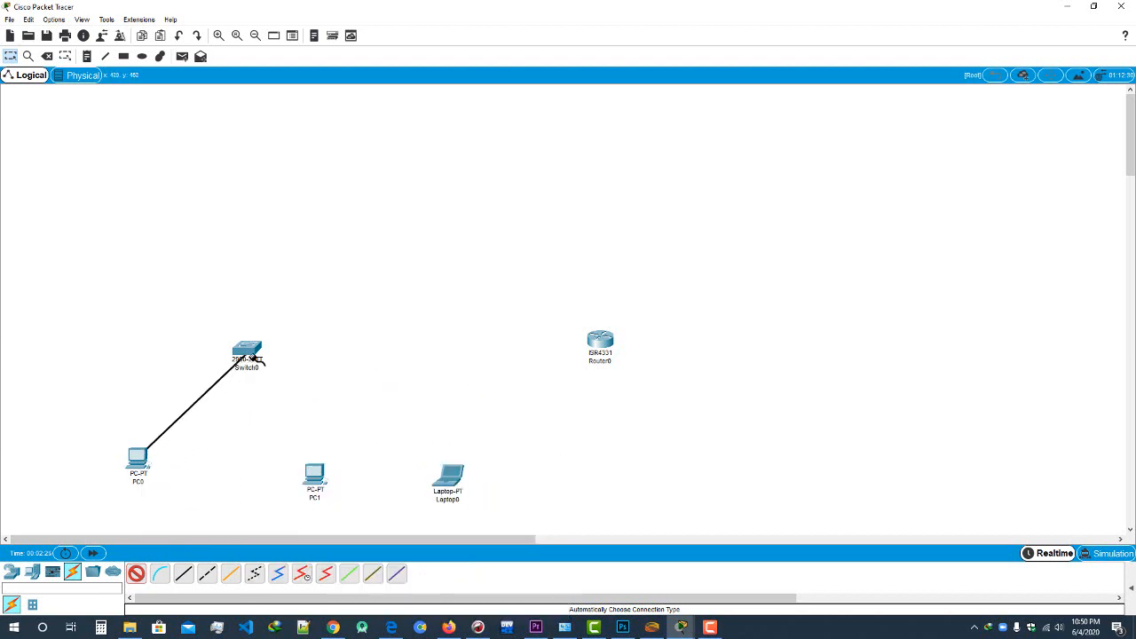
Connect PC0's FastEthernet0 port to Switch0's FastEthernet0/1 port with a copper straight-through cable.
click(189, 582)
click(142, 457)
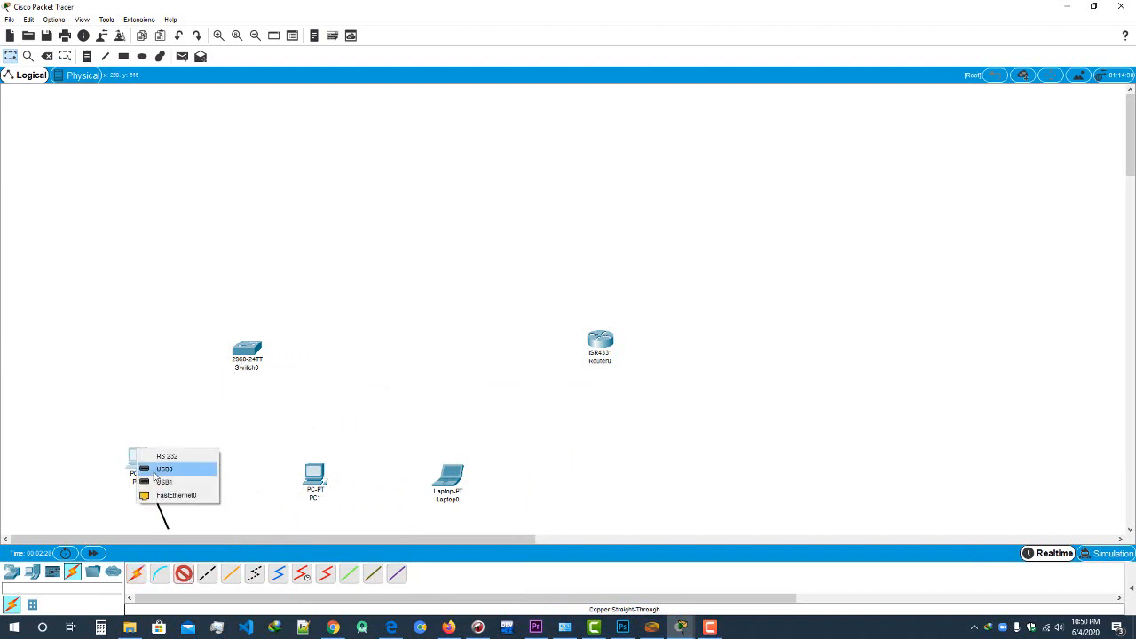
click(121, 412)
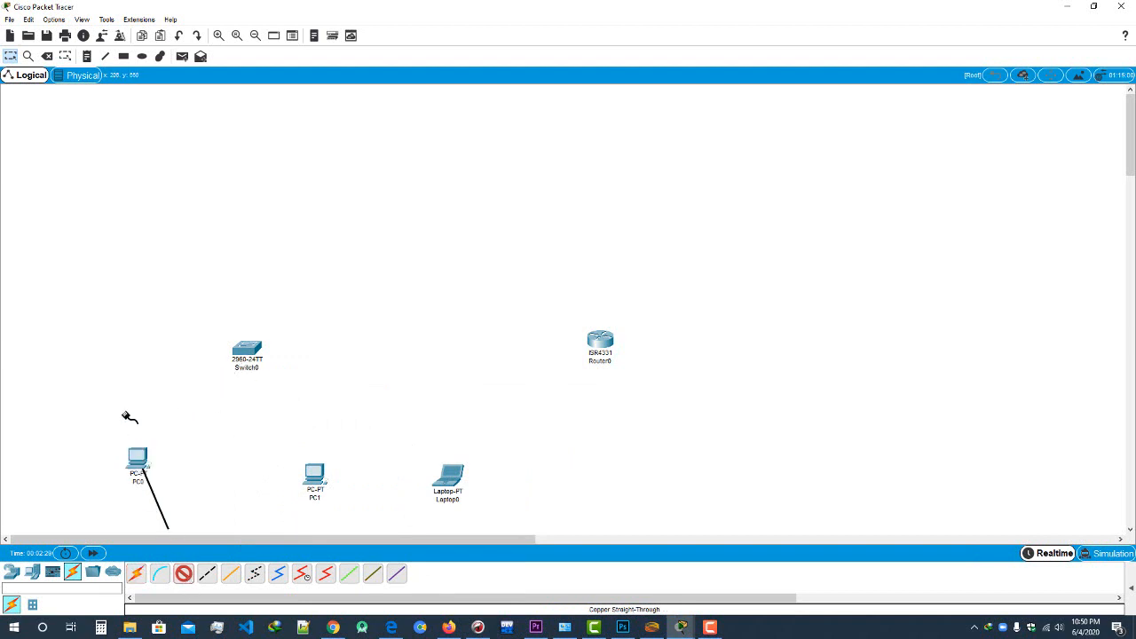
click(139, 458)
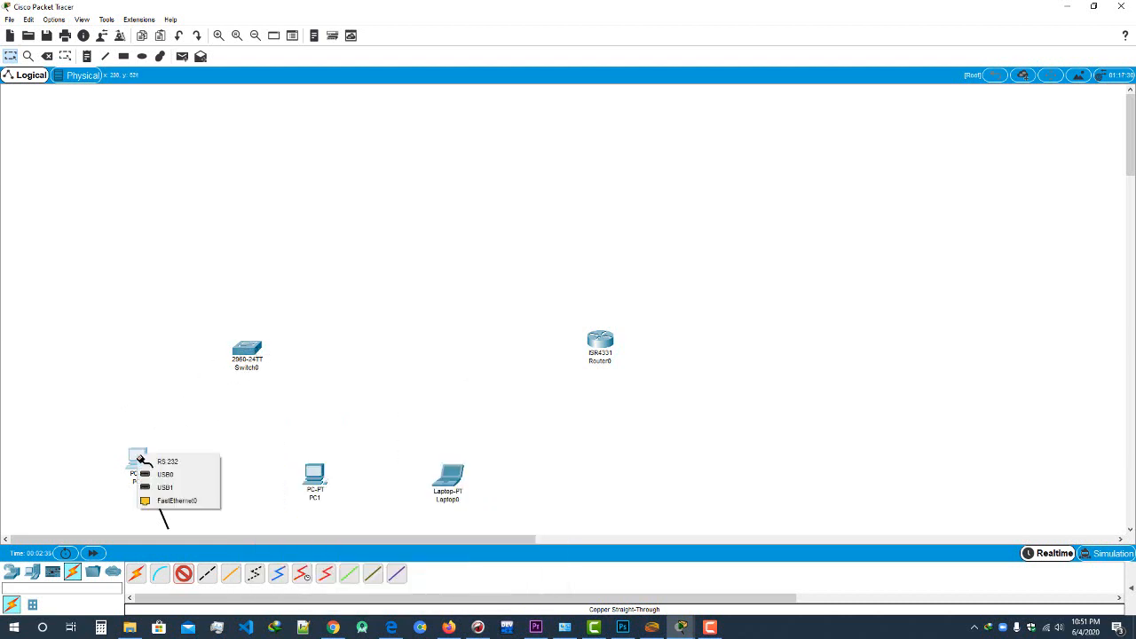
click(176, 502)
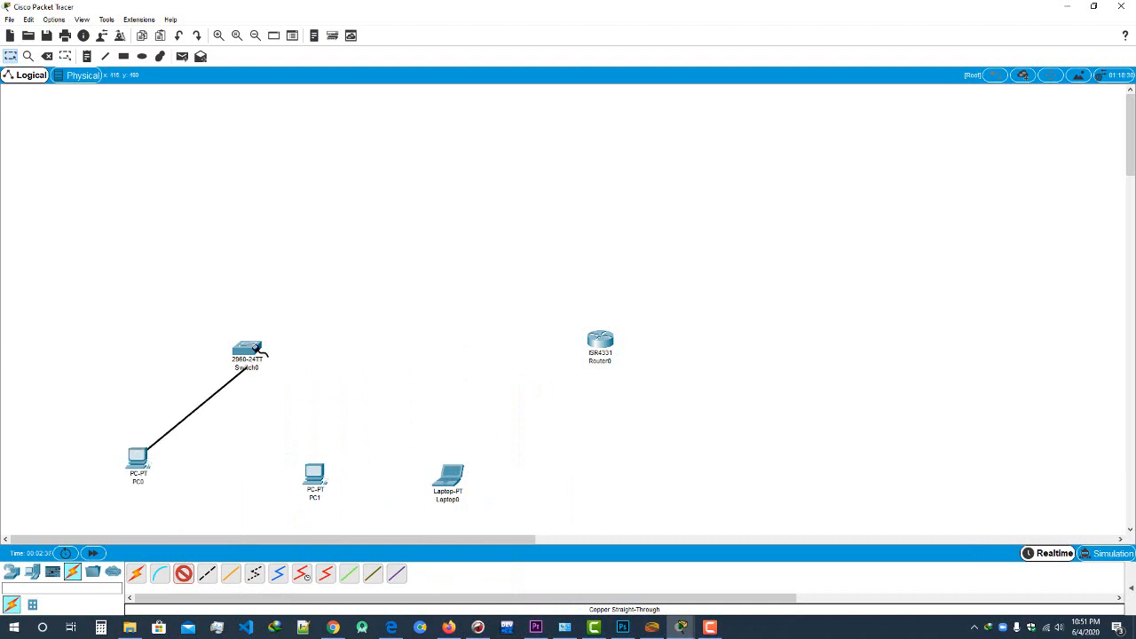
click(248, 349)
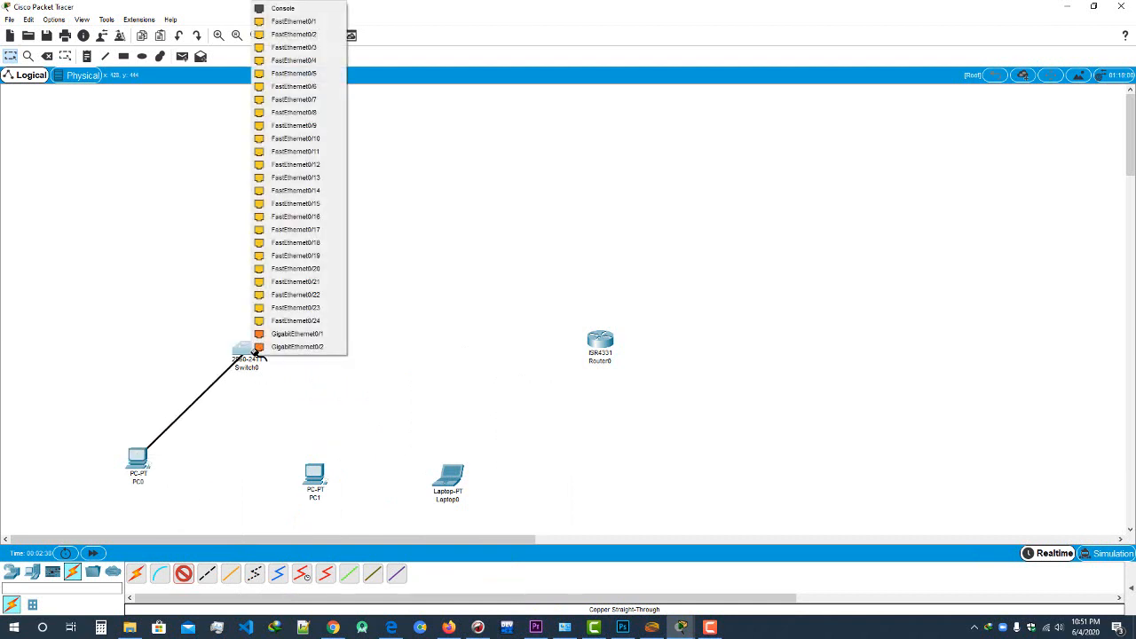
click(299, 21)
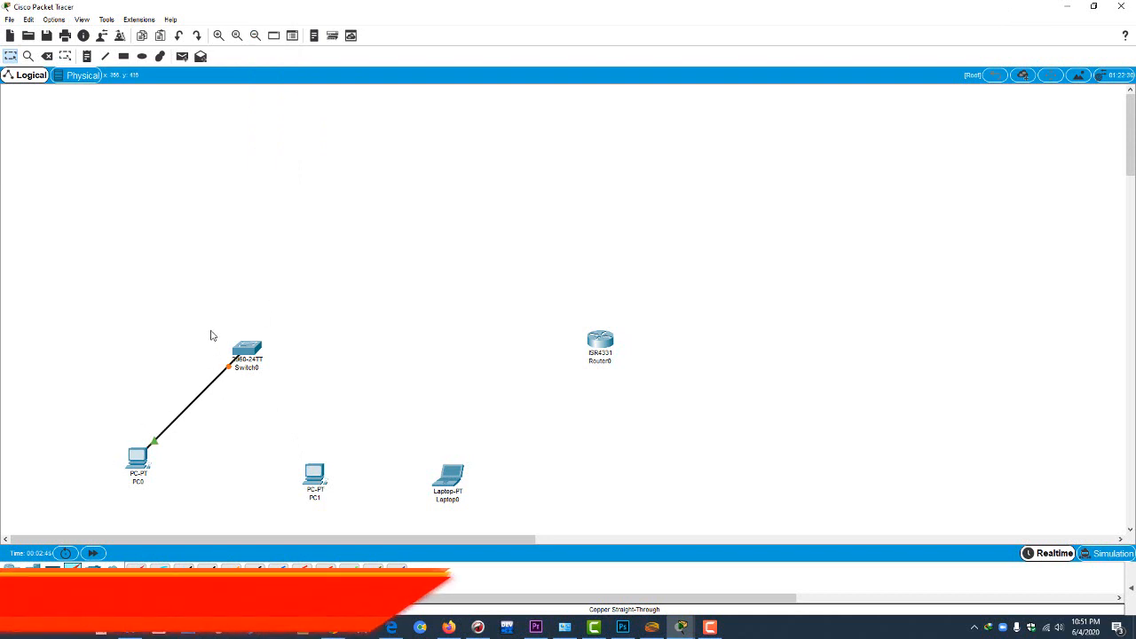
drag(210, 330, 307, 378)
click(312, 377)
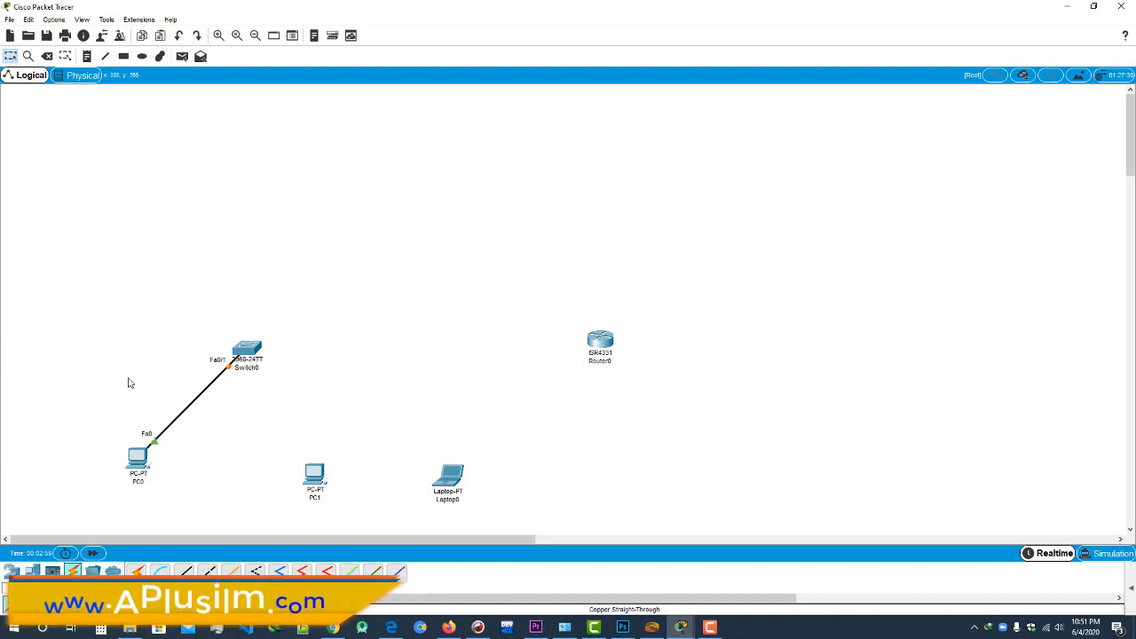
drag(86, 338, 264, 497)
click(260, 463)
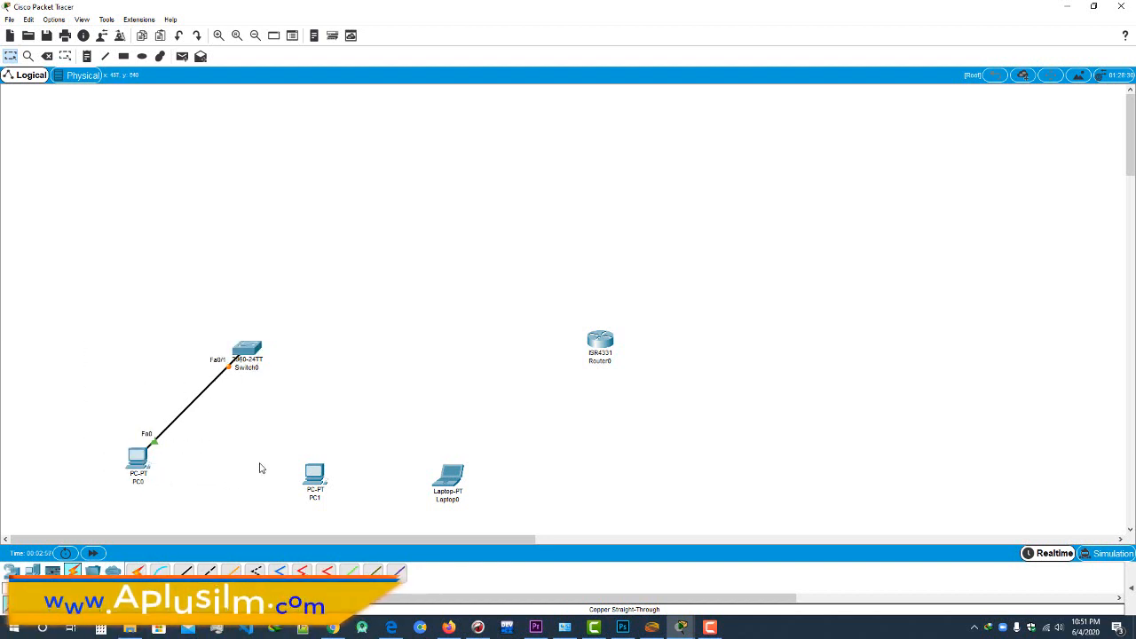
drag(47, 330, 251, 489)
click(242, 447)
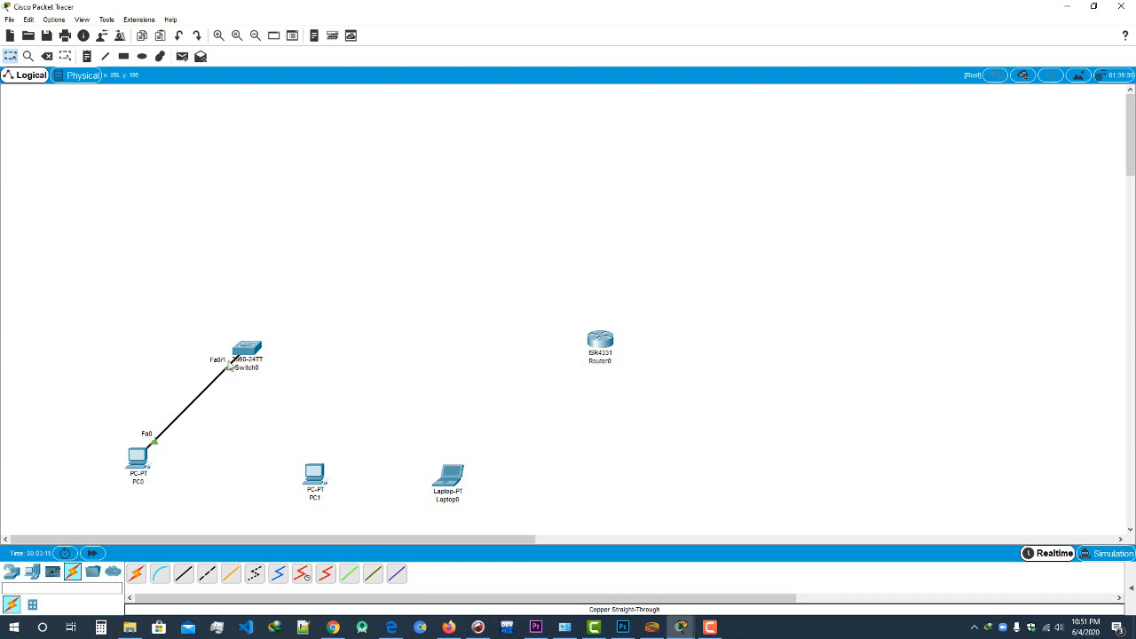
drag(71, 308, 287, 471)
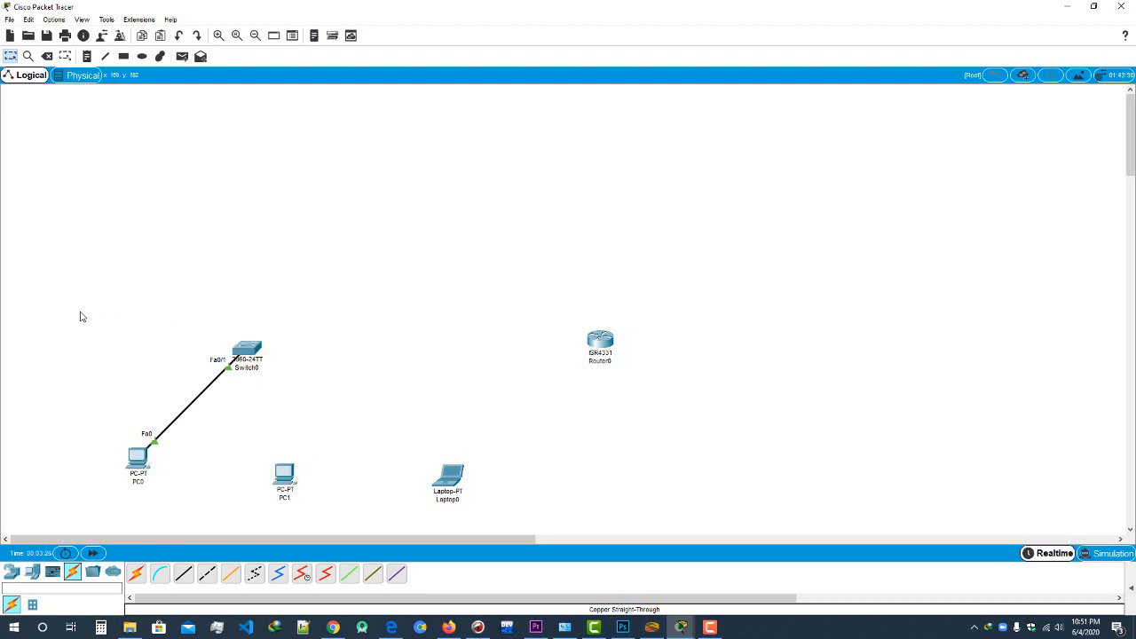
drag(80, 317, 311, 466)
Cable PC1's FastEthernet0 to Switch0's FastEthernet0/2 with copper straight-through, and shift PC1 slightly right and up.
click(183, 574)
click(290, 474)
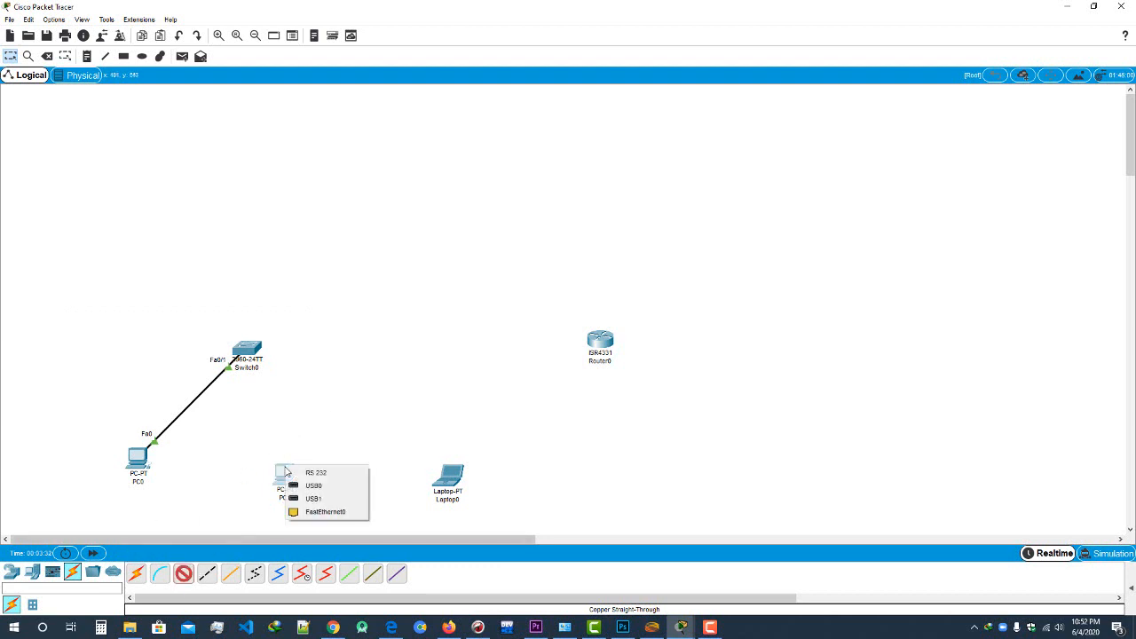
click(312, 512)
click(249, 351)
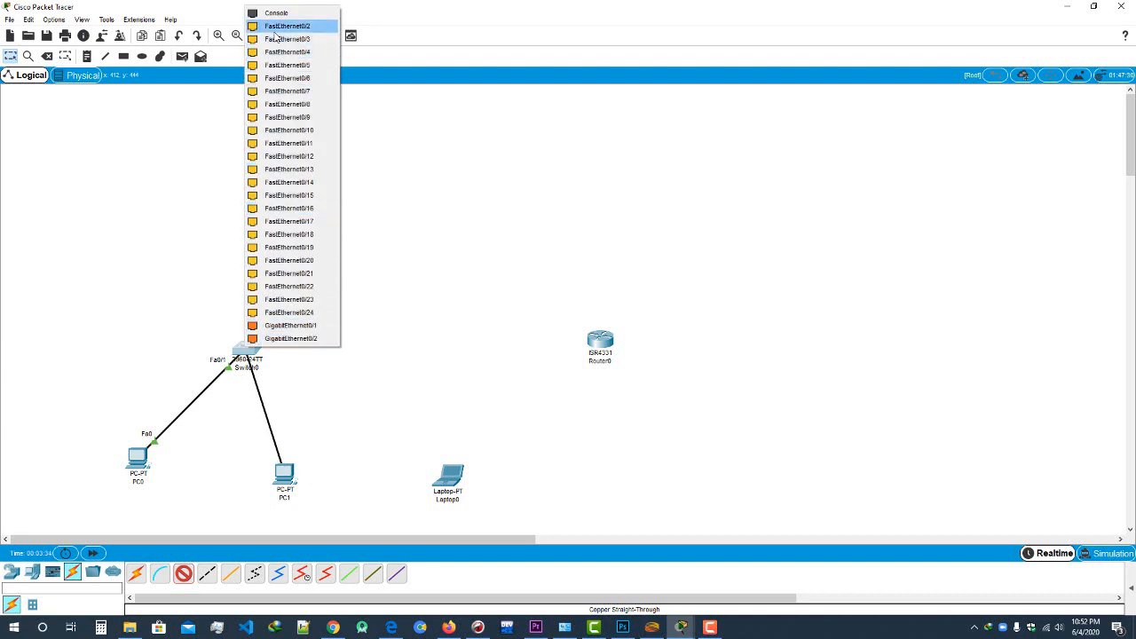
click(275, 28)
drag(289, 473, 342, 462)
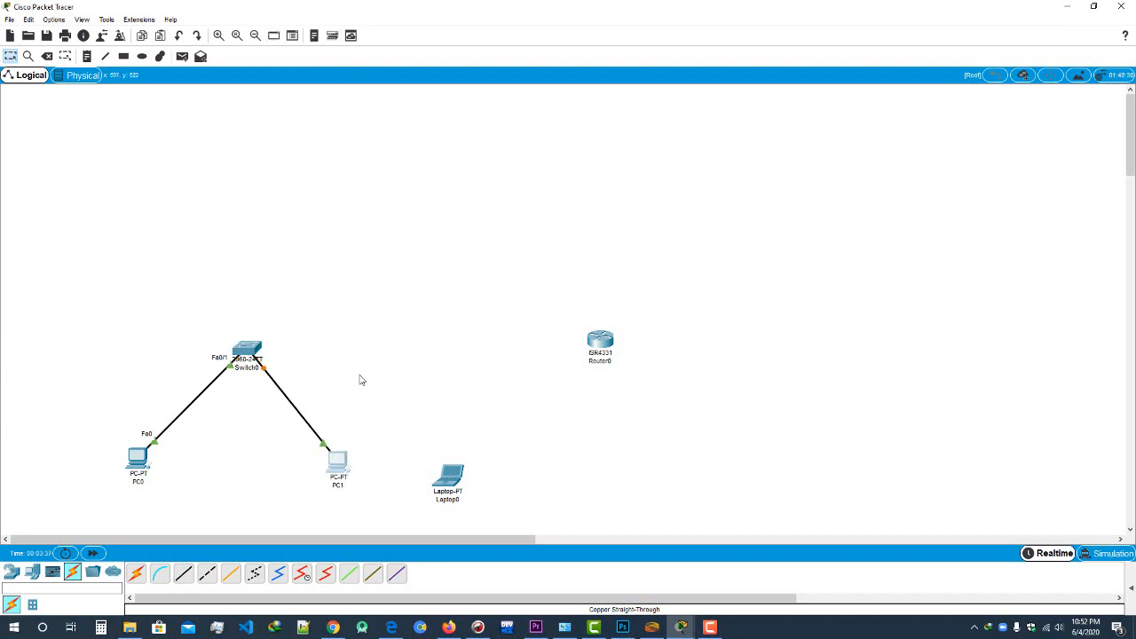
Delete the ISR4331 router from the workspace.
click(47, 56)
click(598, 343)
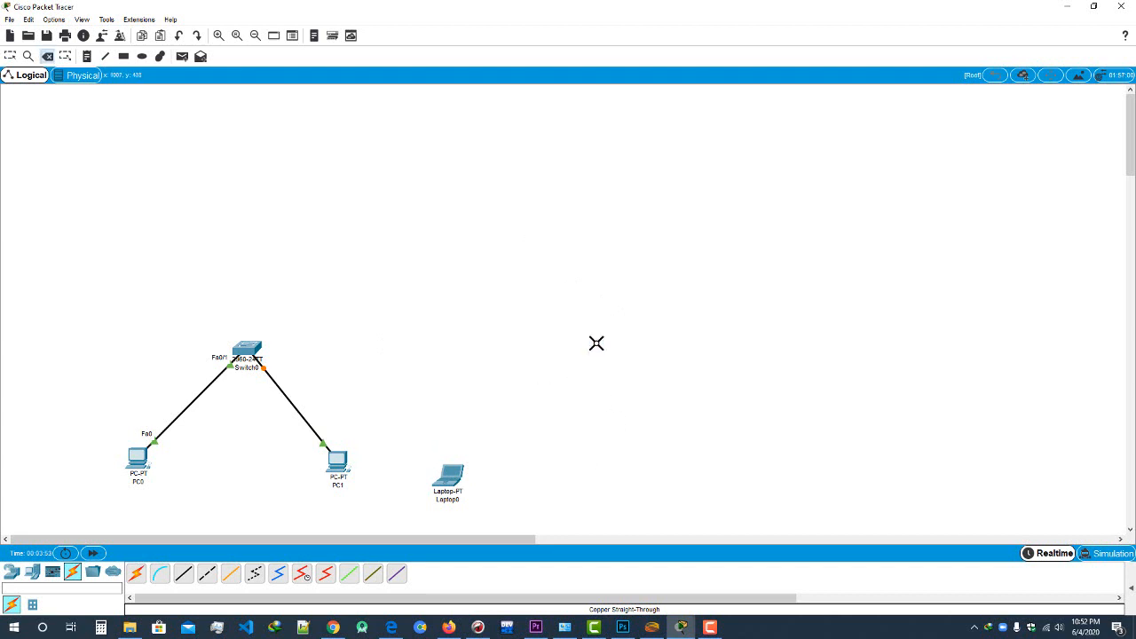
Delete Laptop0 from the workspace and return to the selection tool.
click(448, 477)
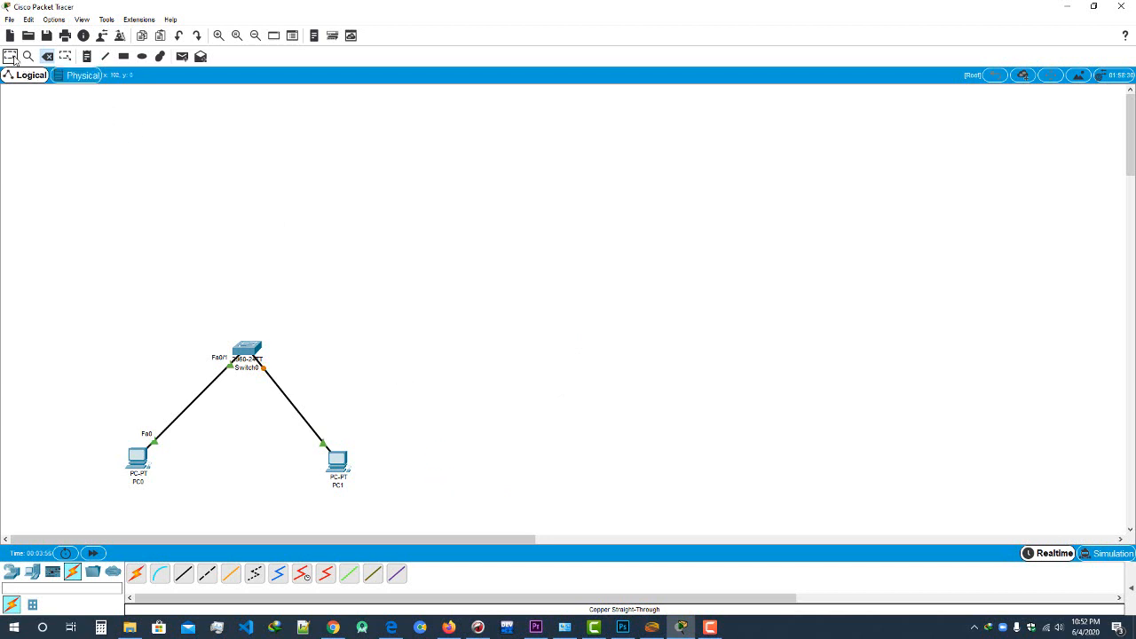
click(13, 59)
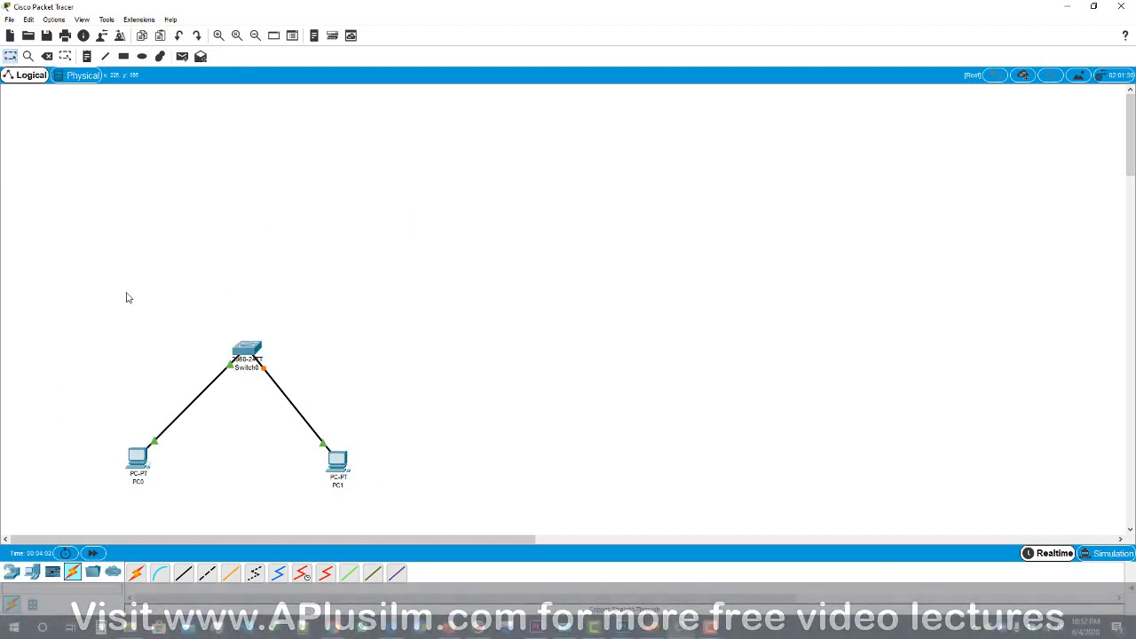
Move the whole group of Switch0, PC0 and PC1 up and to the left in the workspace.
drag(23, 213, 472, 536)
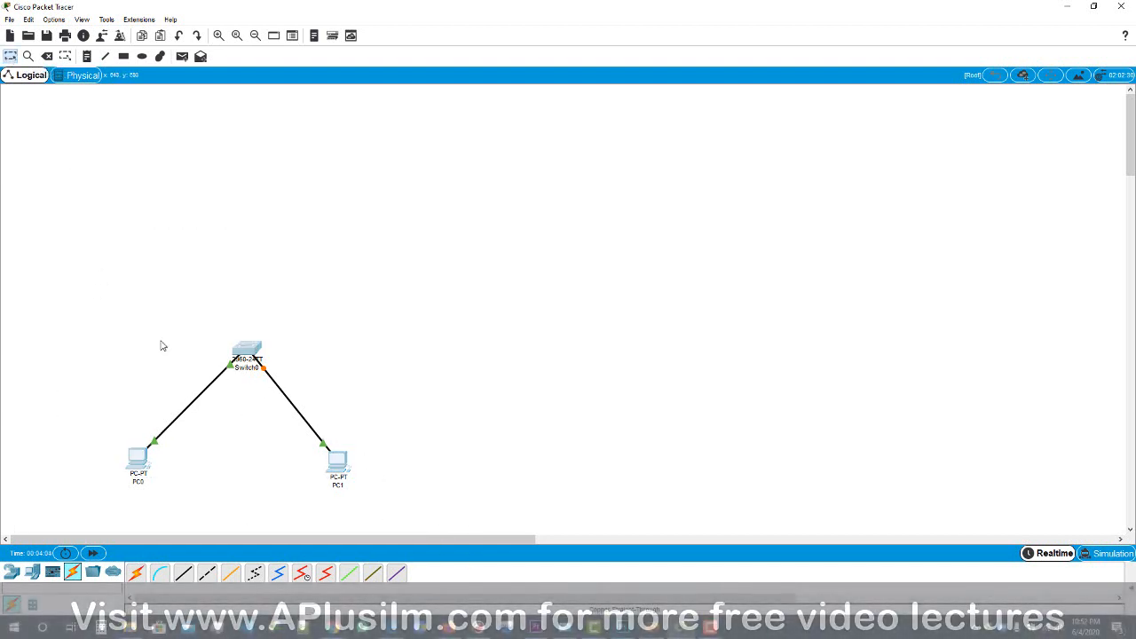
drag(13, 198, 551, 542)
drag(257, 358, 209, 306)
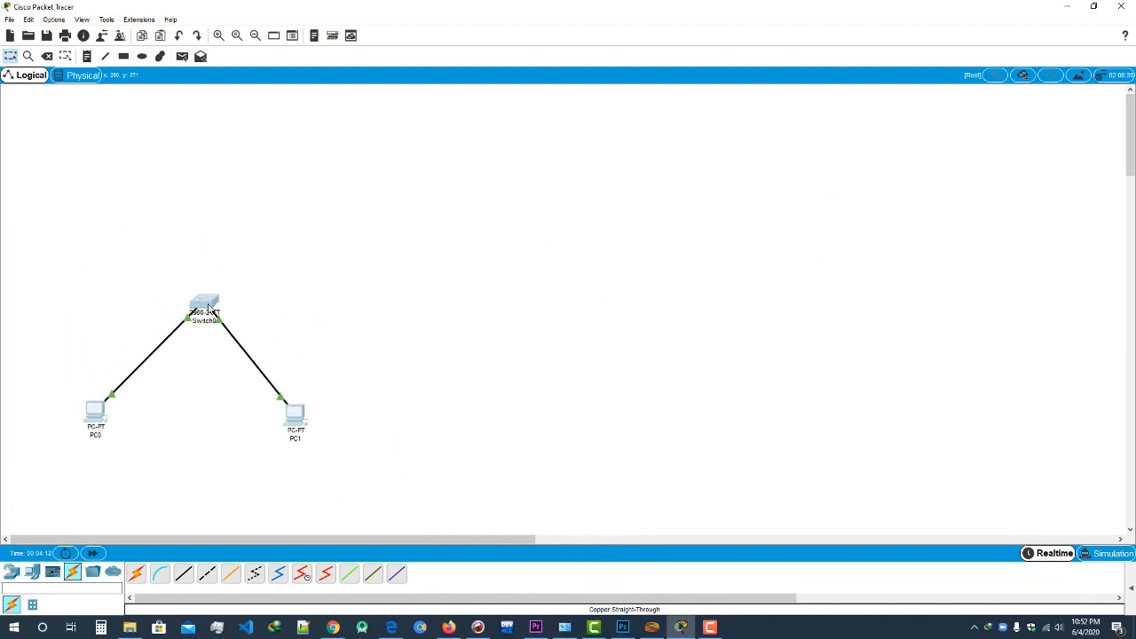
drag(57, 216, 376, 478)
drag(201, 298, 174, 258)
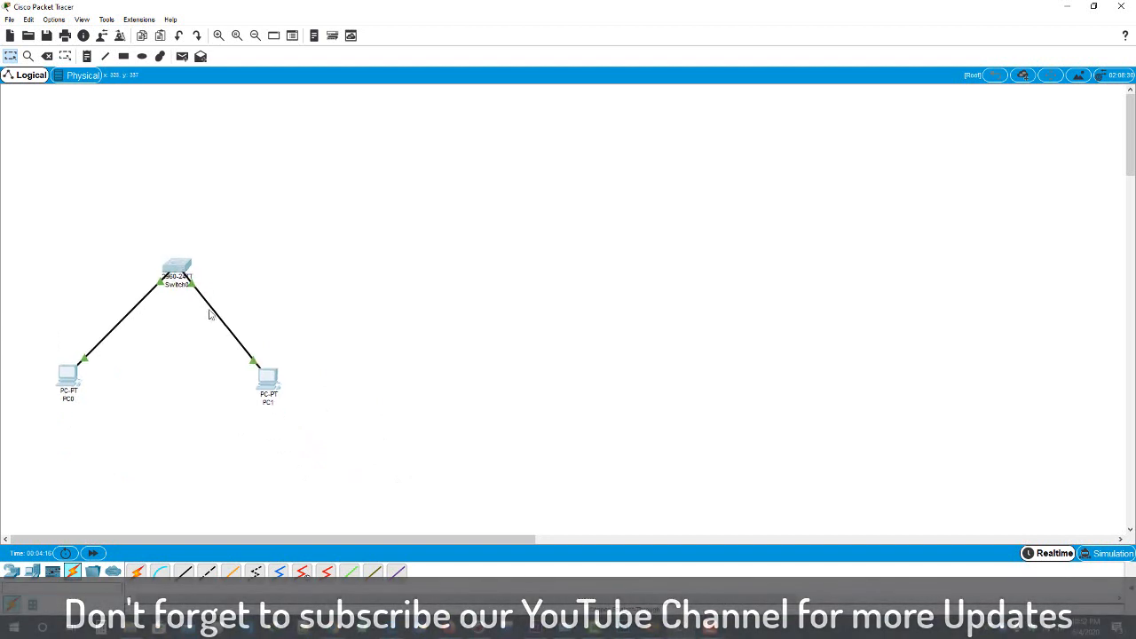
Duplicate the group of Switch0, PC0 and PC1 with its cables and place the copy to the right of the original.
click(325, 367)
drag(34, 189, 285, 390)
click(330, 371)
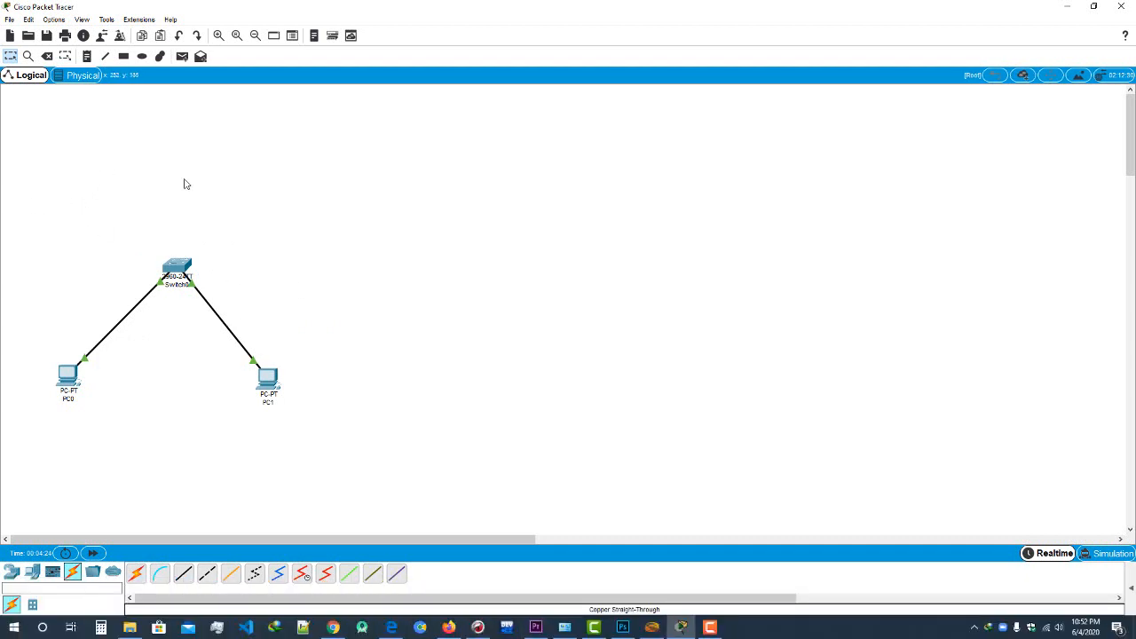
drag(63, 216, 389, 450)
drag(32, 222, 266, 361)
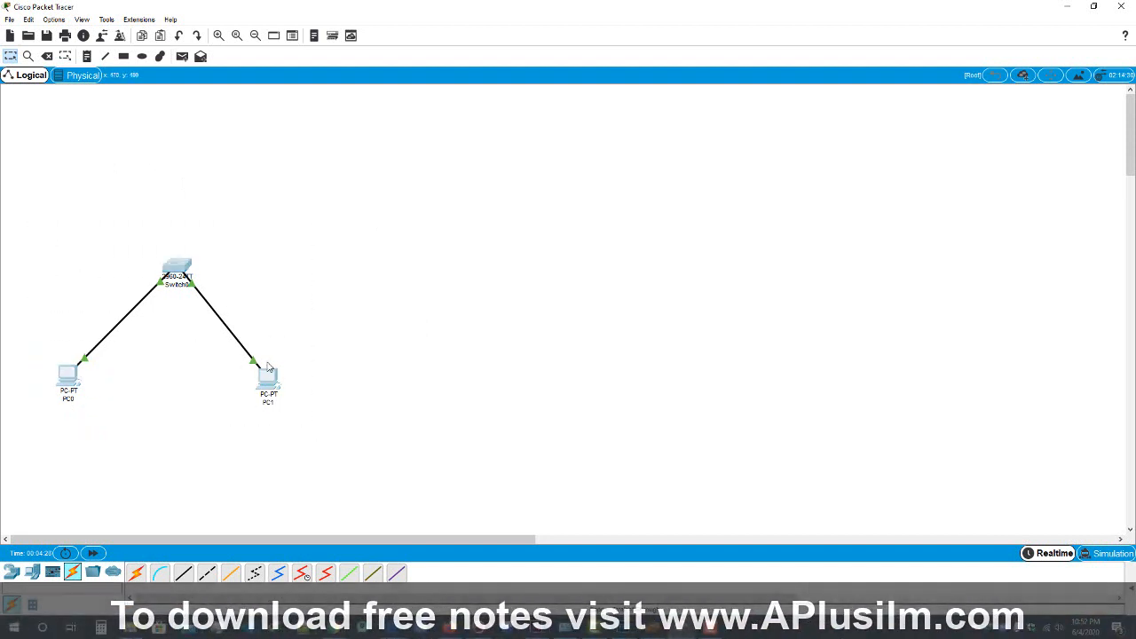
drag(30, 206, 385, 488)
drag(17, 175, 388, 469)
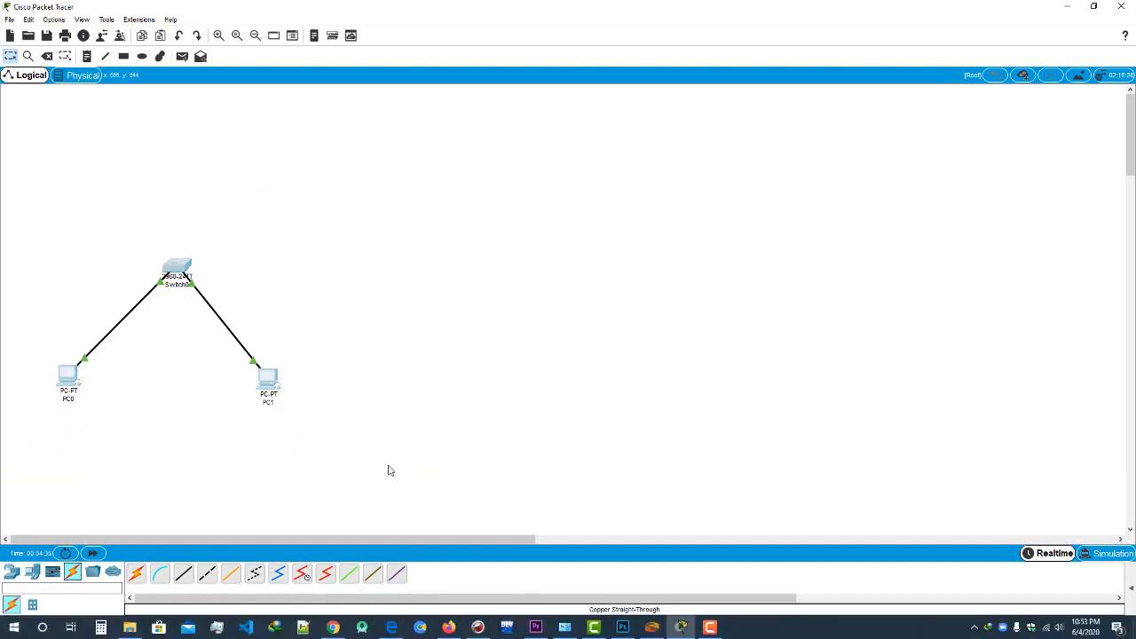
key(ctrl+v)
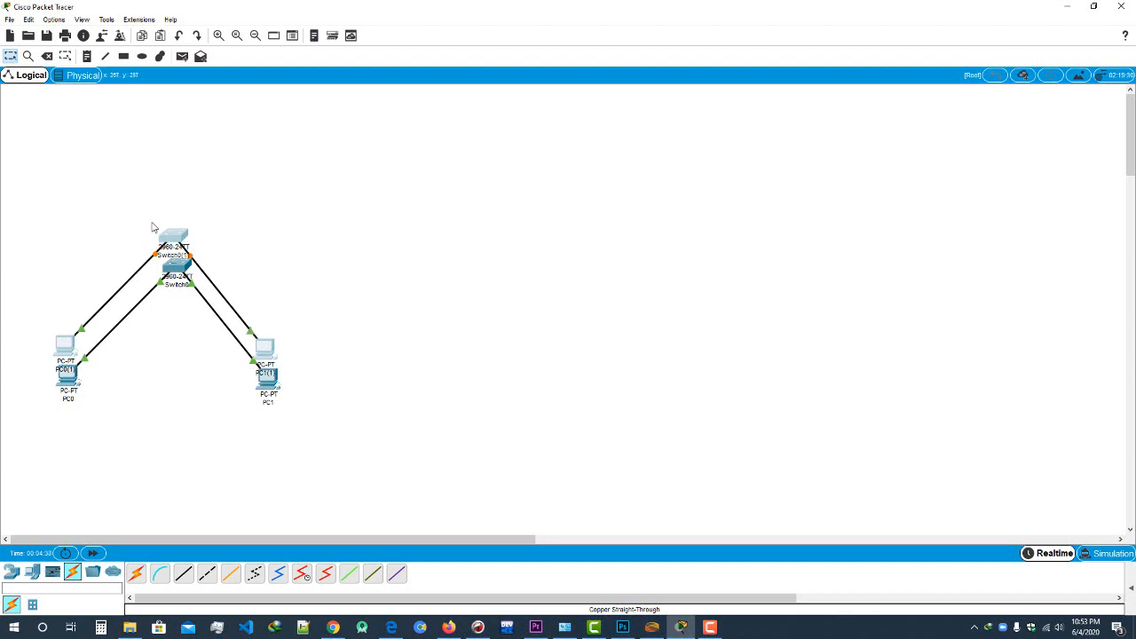
drag(209, 247, 561, 273)
click(499, 256)
Paste a second copy of the switch and two PCs and place it to the right of the first copy.
drag(22, 222, 297, 421)
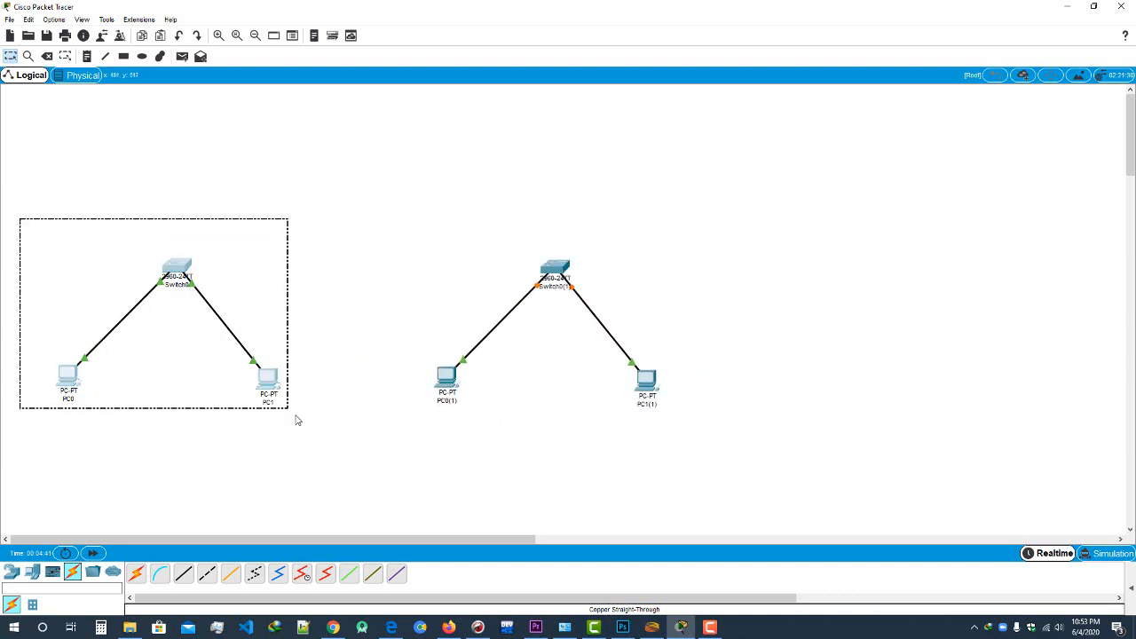
drag(360, 234, 605, 405)
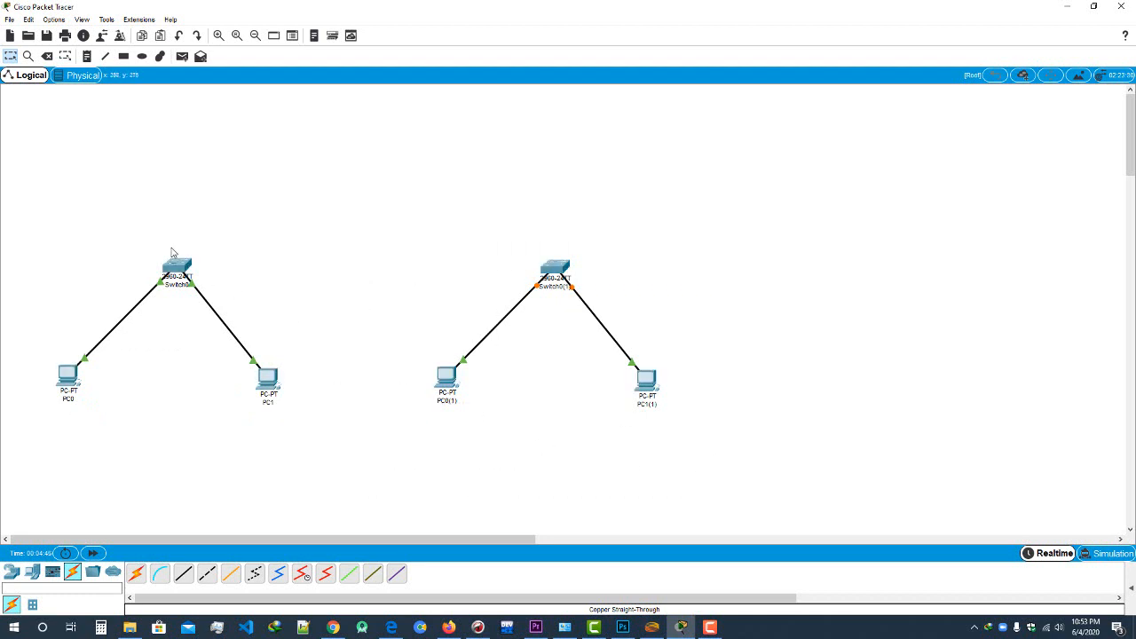
drag(421, 236, 724, 390)
drag(558, 272, 552, 272)
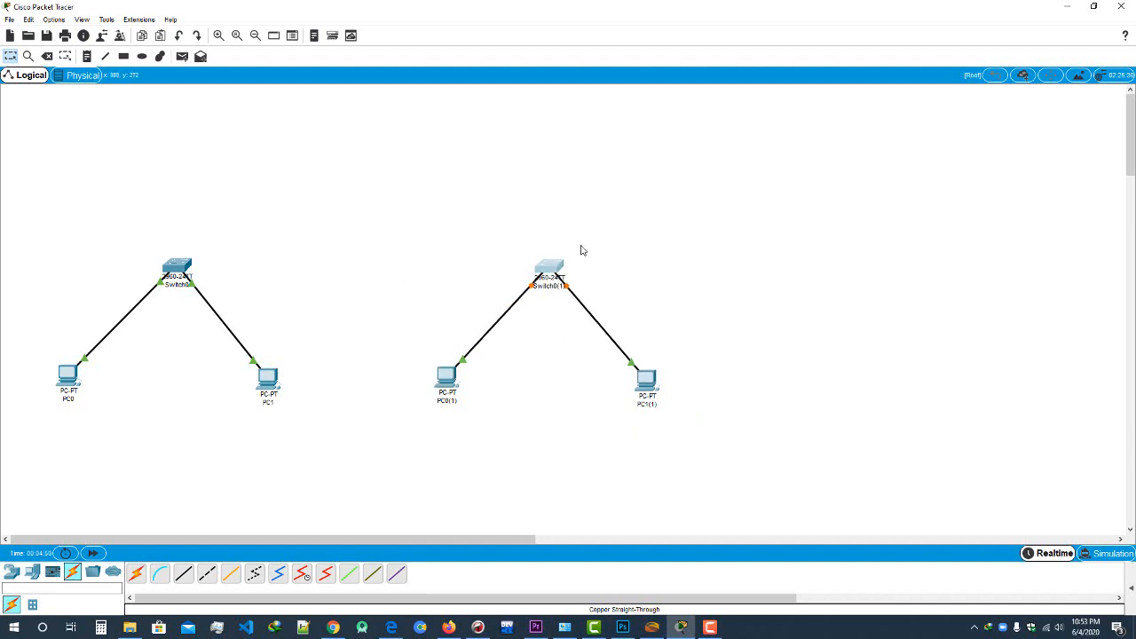
click(484, 242)
drag(422, 216, 808, 453)
drag(399, 227, 696, 424)
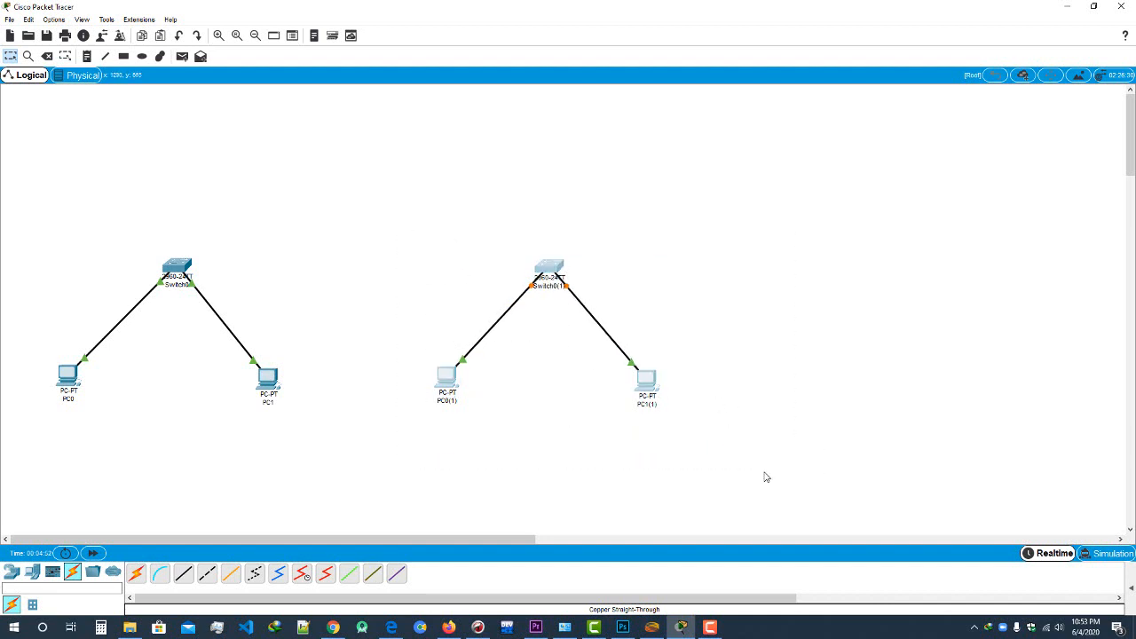
key(ctrl+v)
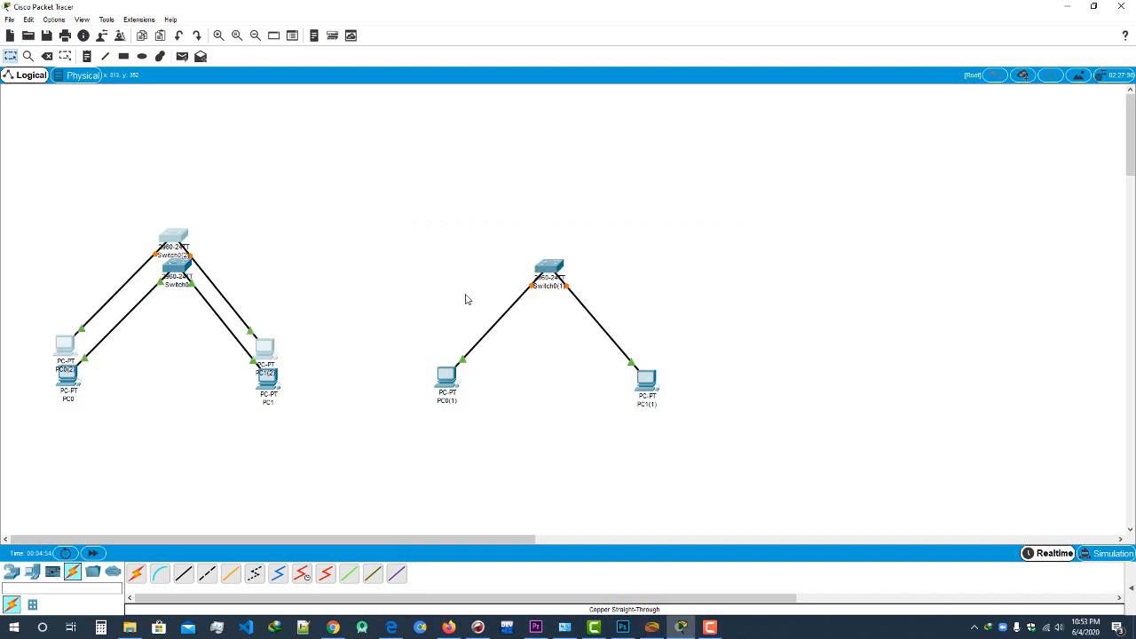
drag(172, 237, 935, 272)
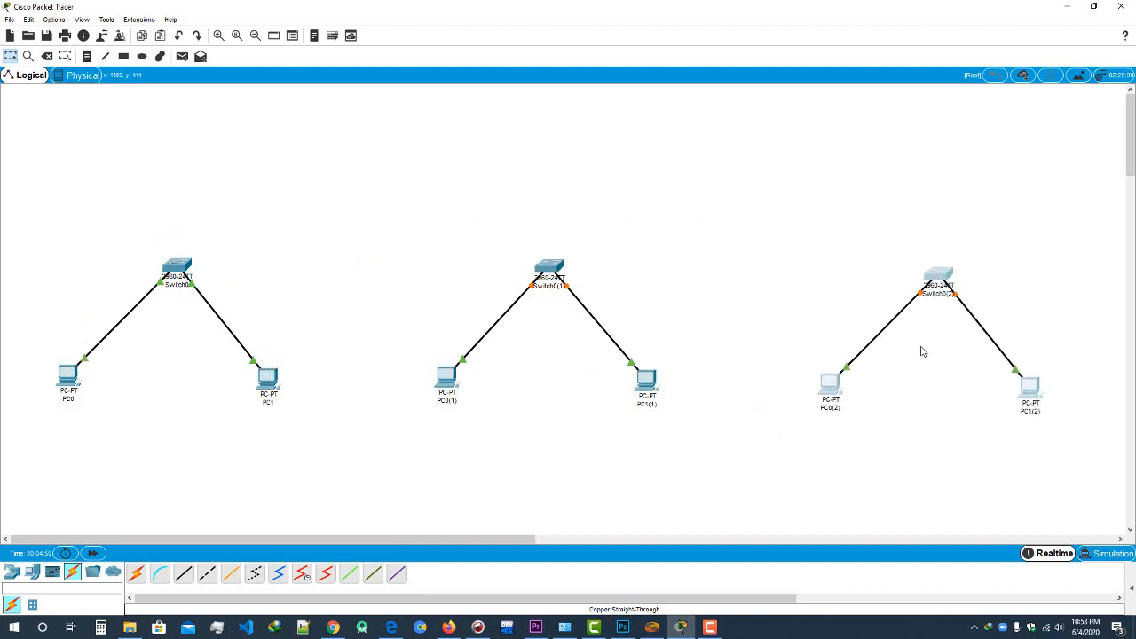
click(920, 350)
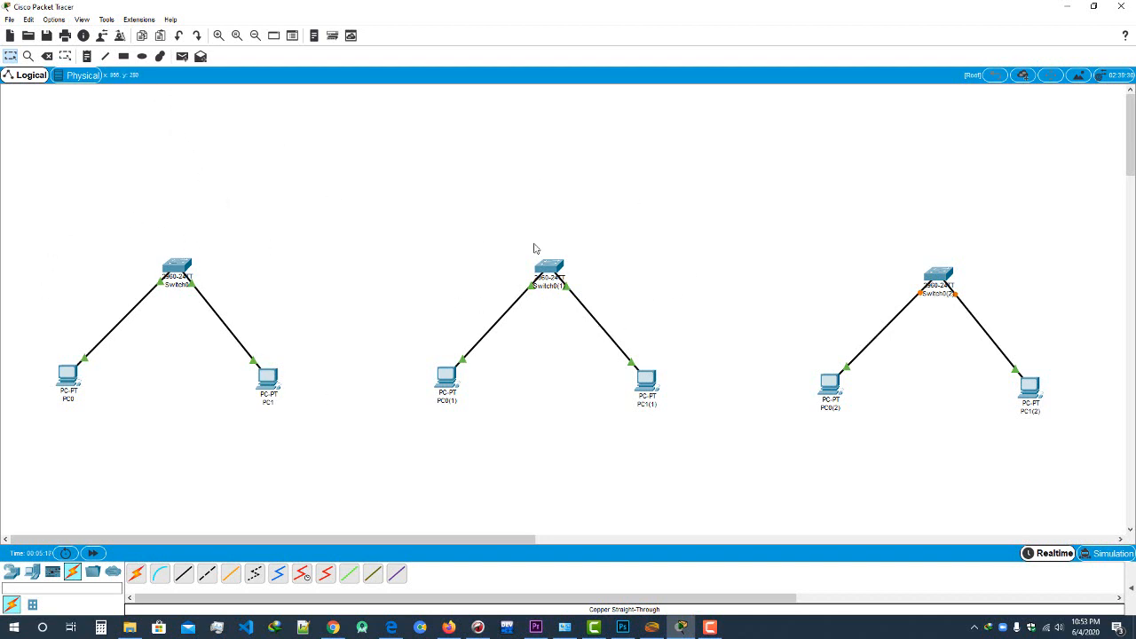
Shift Switch0(1) slightly left above its two PCs in the middle network.
drag(560, 266, 554, 265)
click(563, 251)
drag(426, 217, 707, 426)
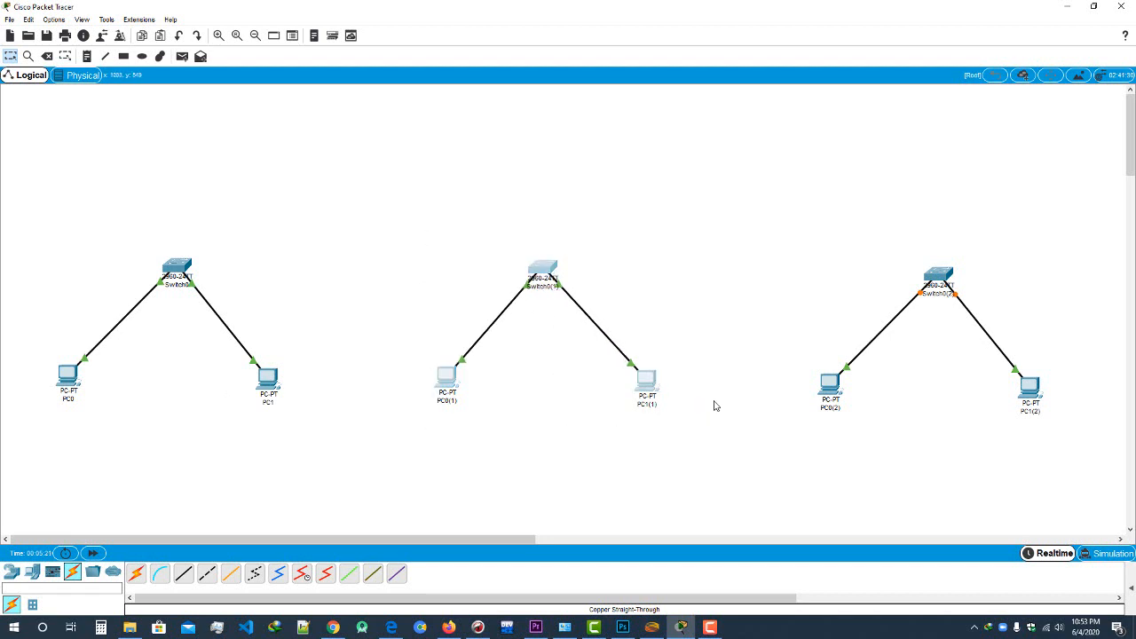
click(714, 400)
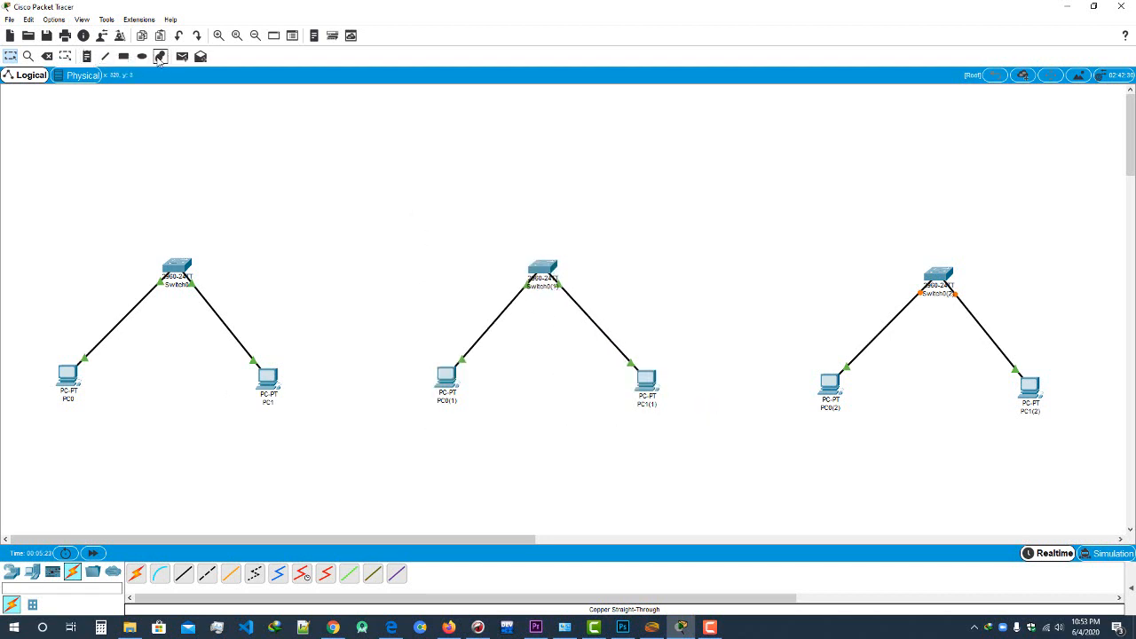
Draw a rectangle with light purple fill #b7b2ff around the network of Switch0, PC0 and PC1.
click(105, 56)
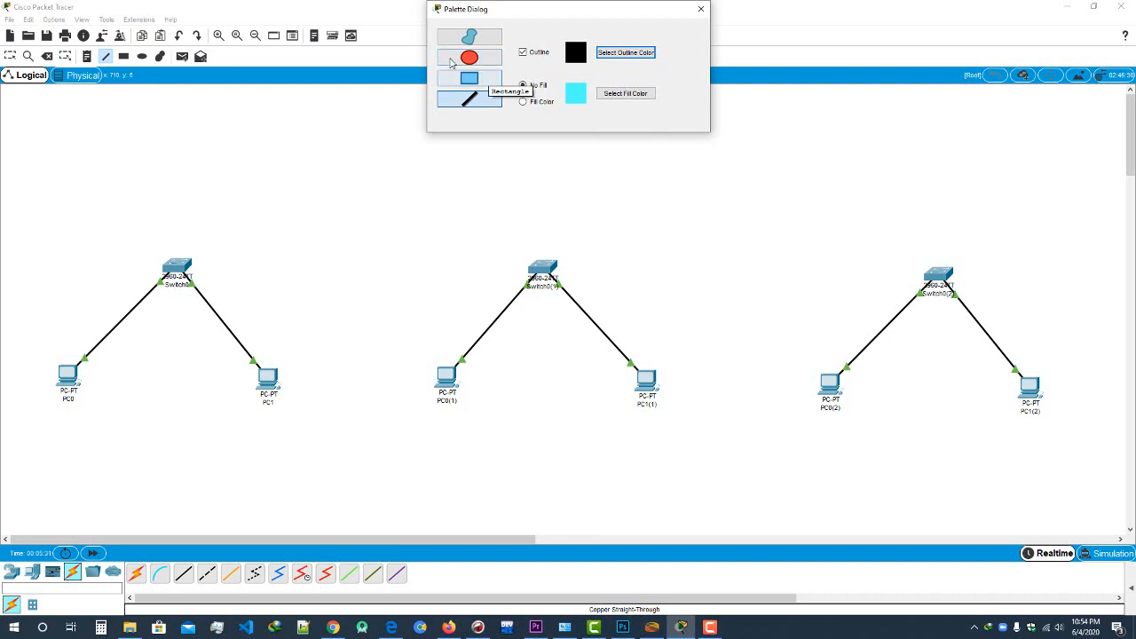
click(480, 81)
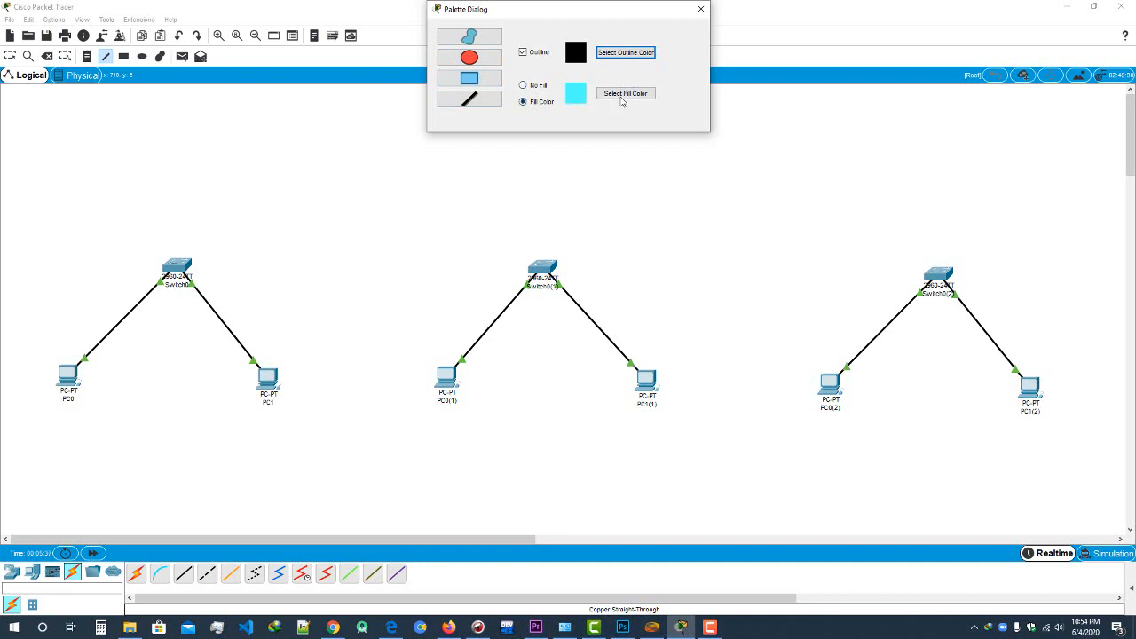
click(623, 96)
mouse_move(612, 270)
mouse_down()
mouse_move(583, 233)
mouse_move(609, 299)
mouse_move(602, 286)
mouse_up()
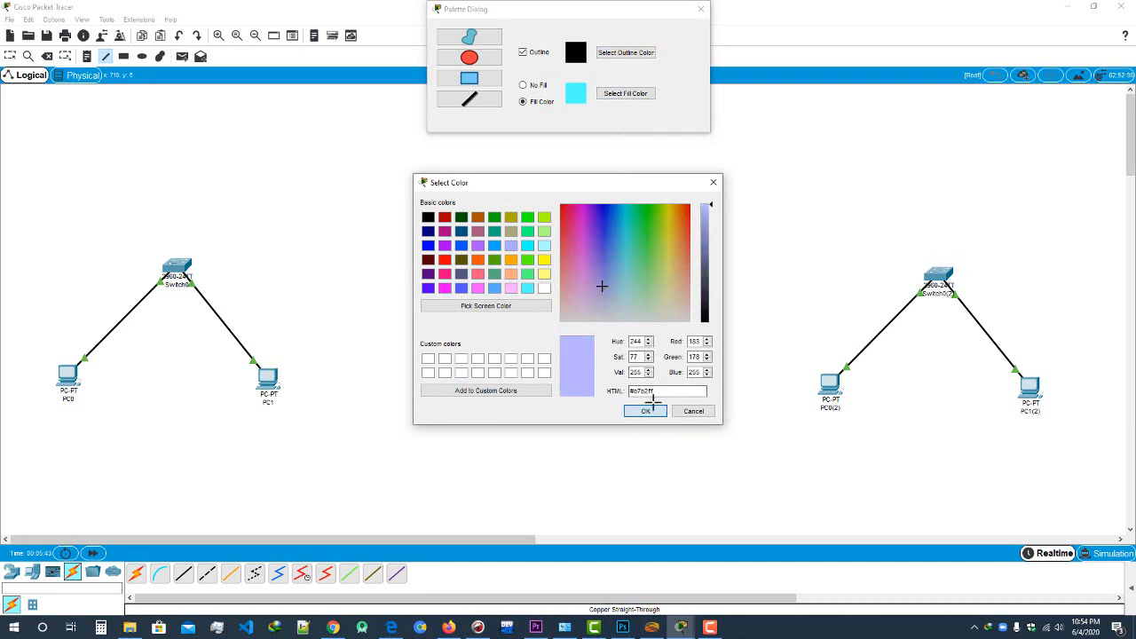
click(646, 411)
drag(15, 220, 327, 436)
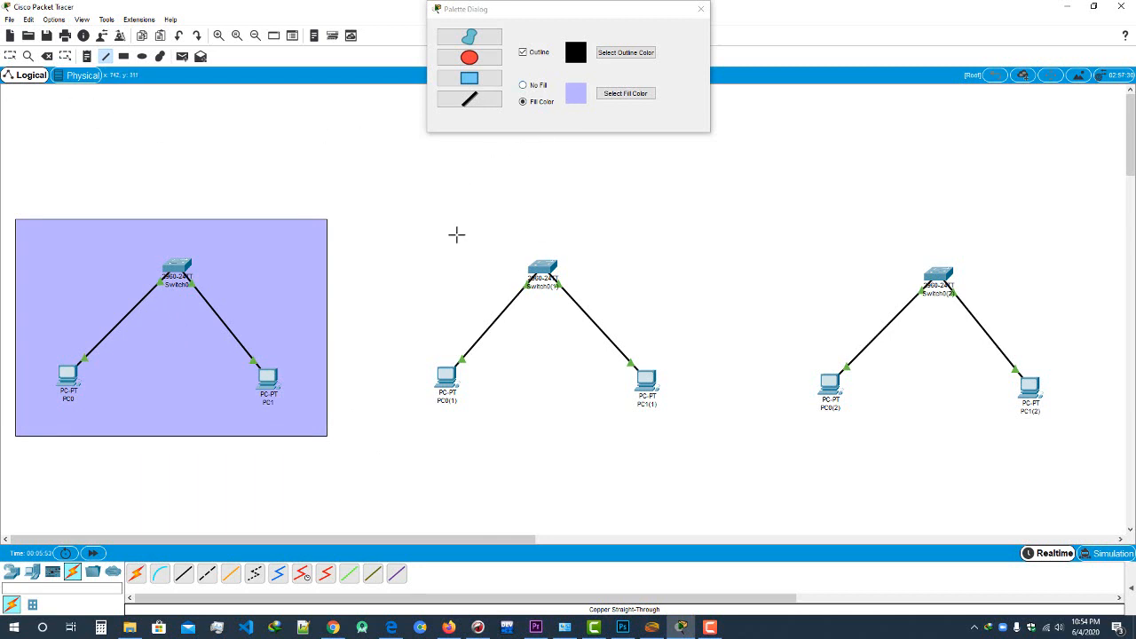
Draw a rectangle with pink fill #ff8394 around the middle network of Switch0(1) and its PCs.
click(579, 99)
click(628, 94)
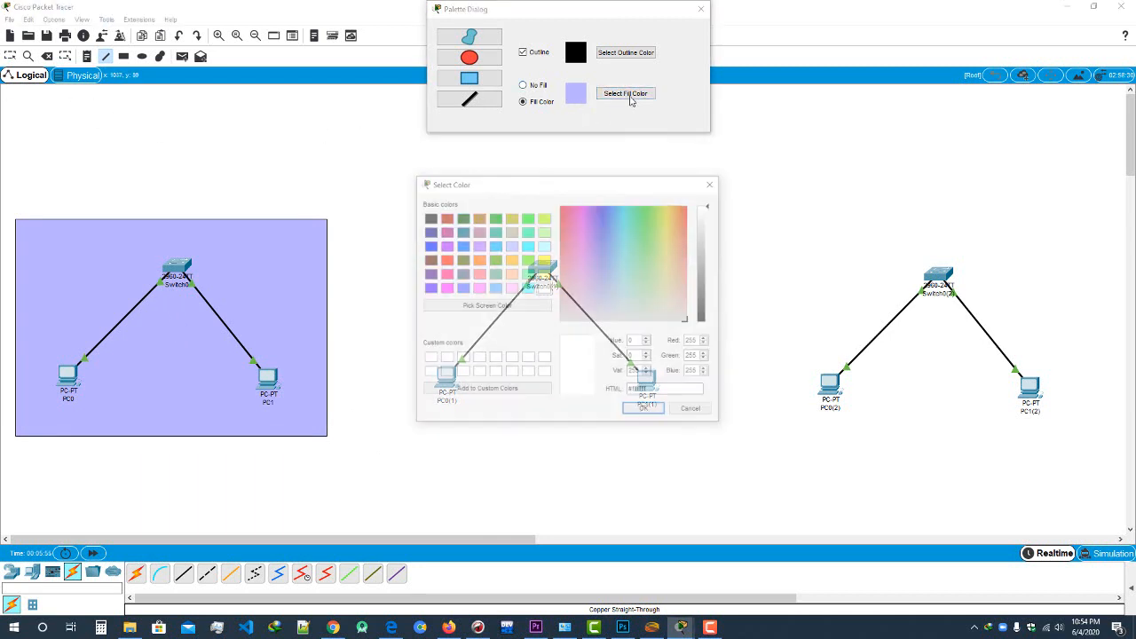
click(564, 265)
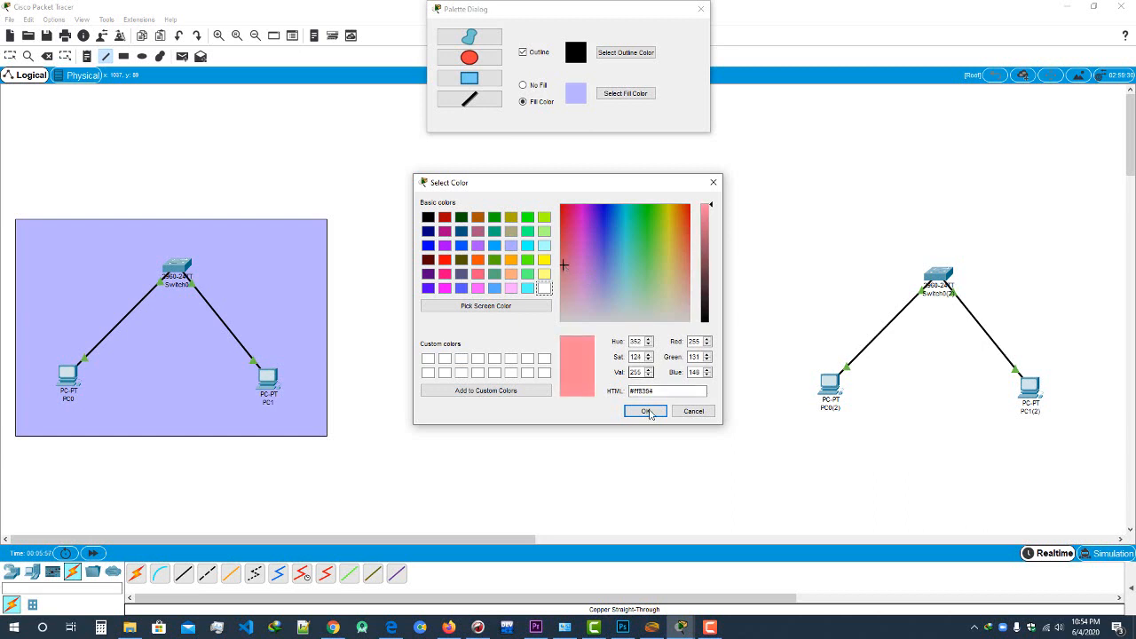
click(645, 411)
drag(369, 216, 705, 434)
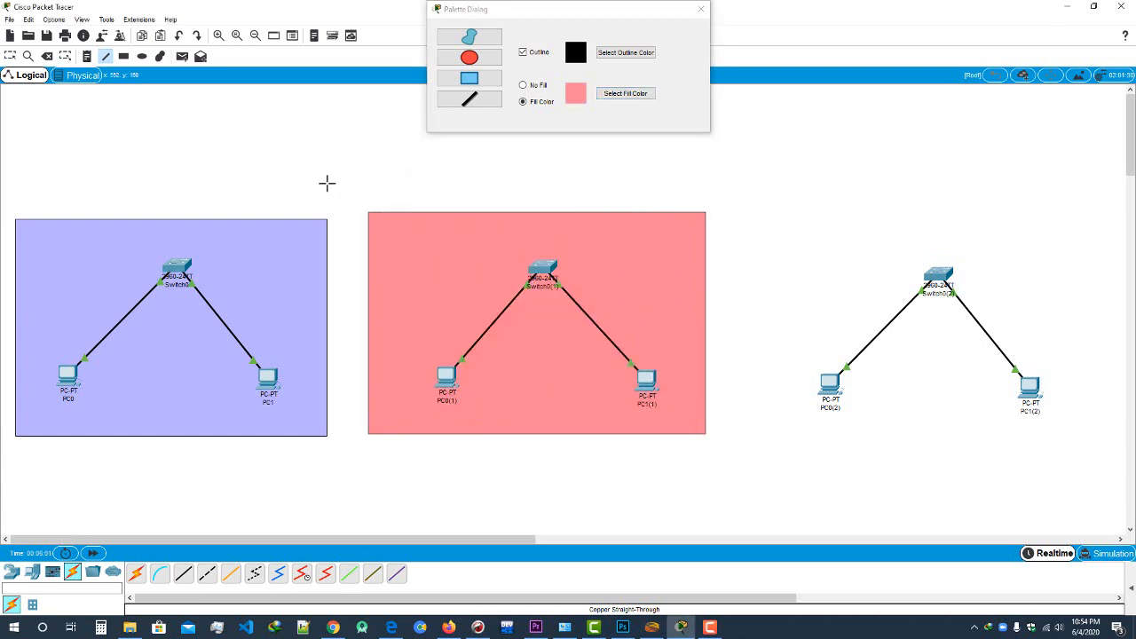
Draw a rectangle with yellow fill #ffd333 around the network of Switch0(2), close the drawing palette and return to selection.
click(613, 94)
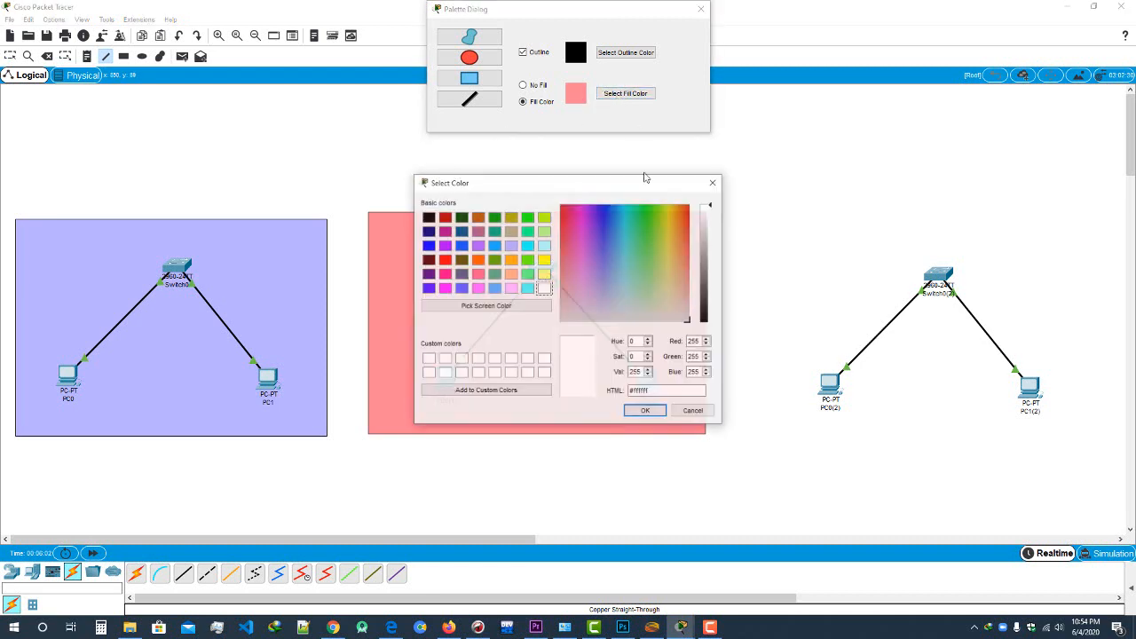
click(675, 233)
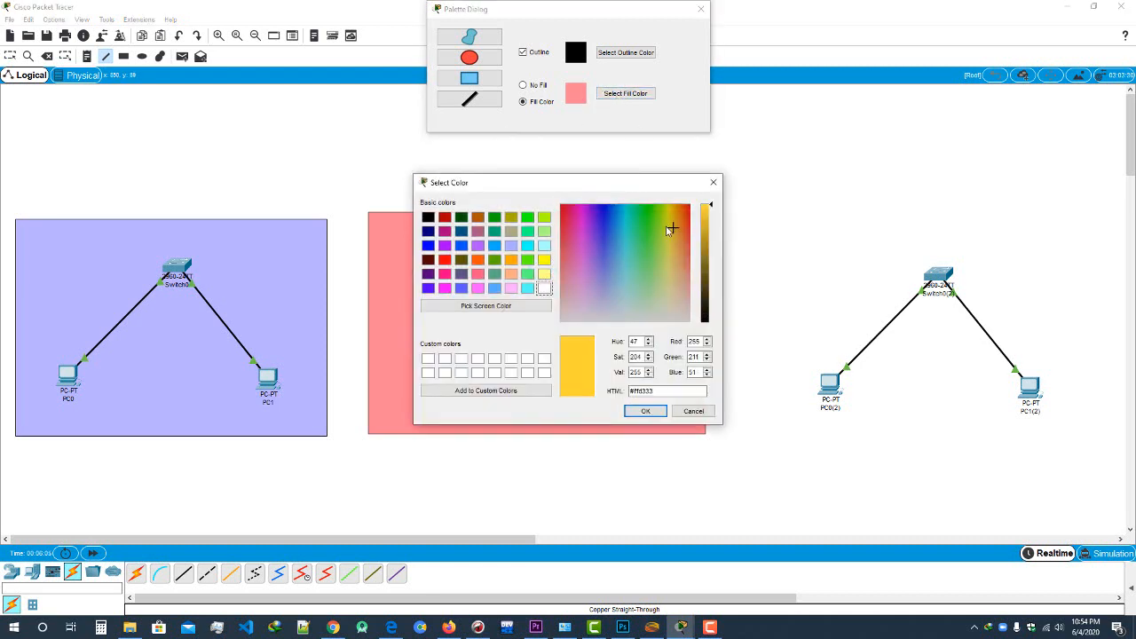
click(645, 411)
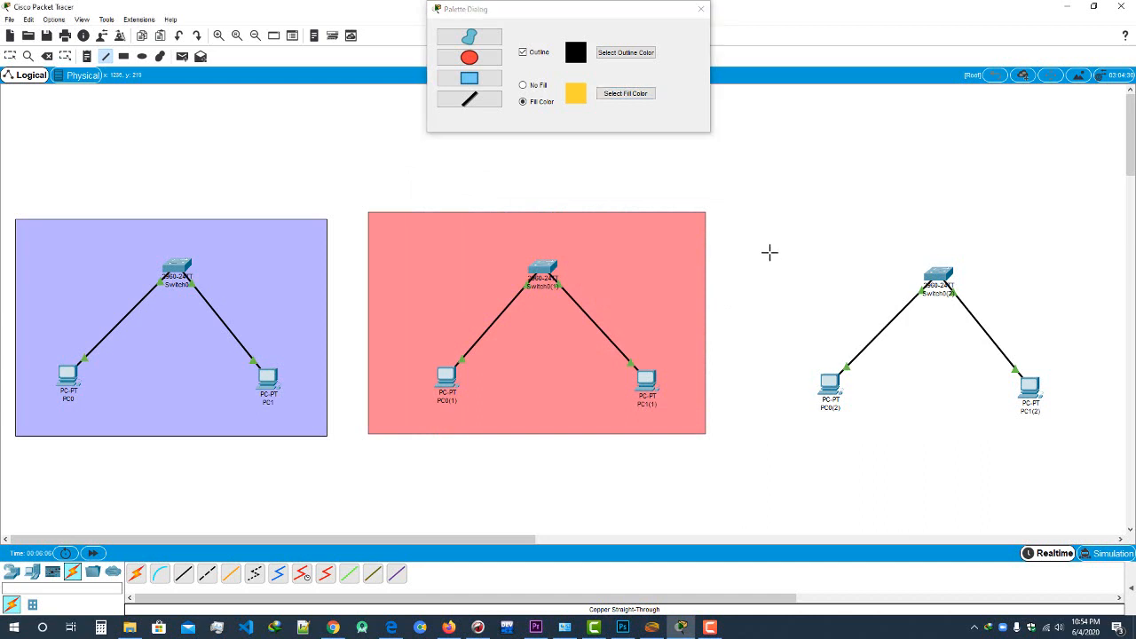
drag(730, 212, 1089, 425)
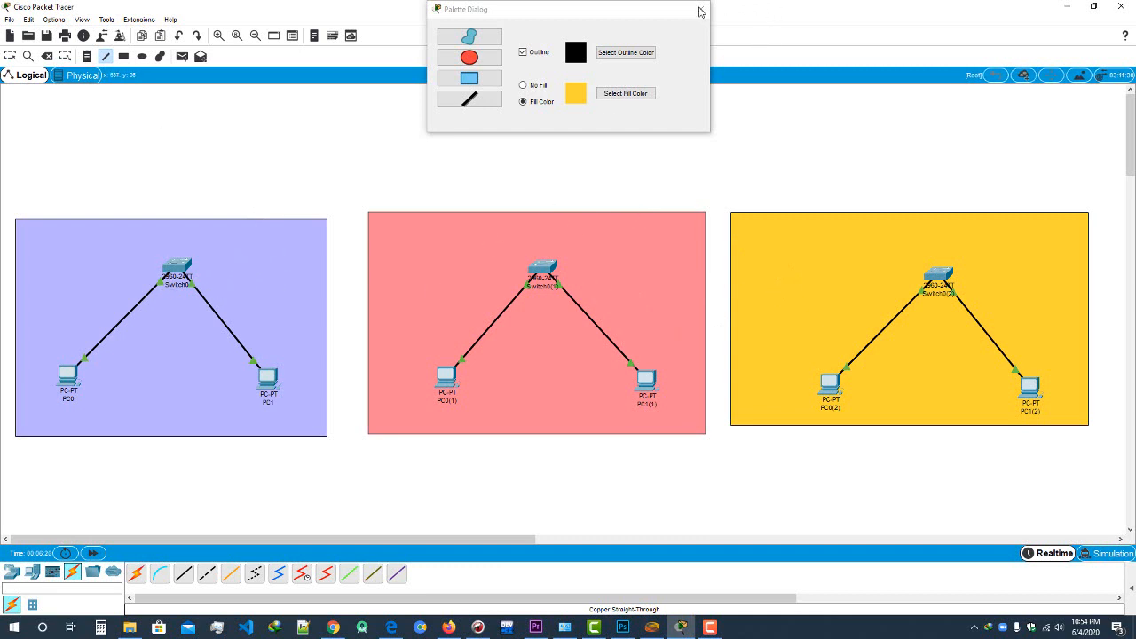
click(700, 12)
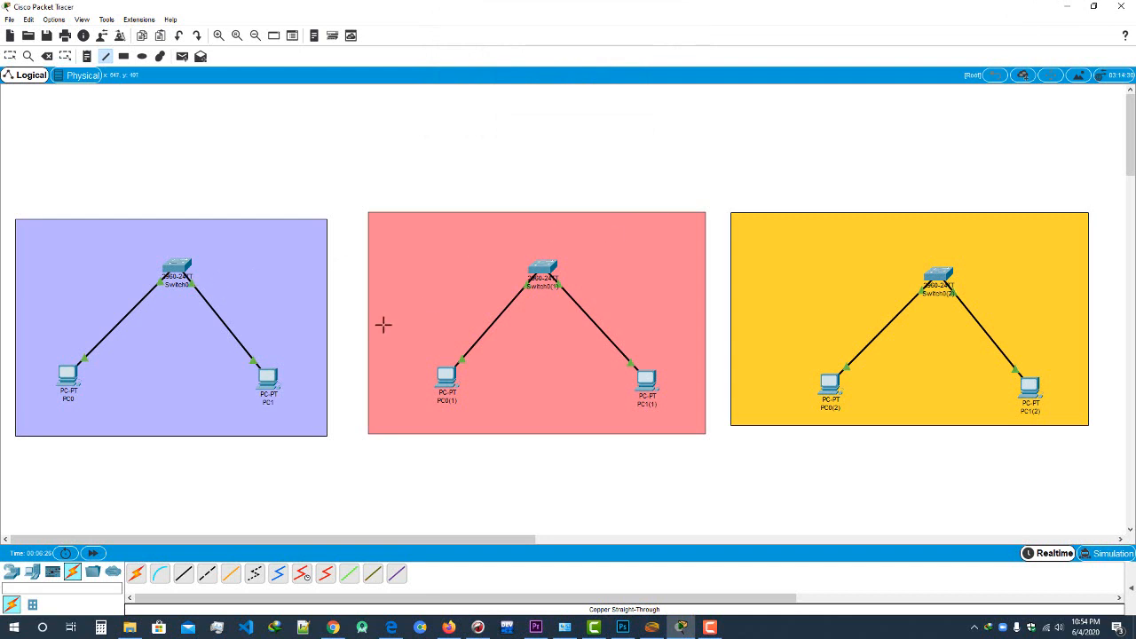
click(12, 58)
Set PC0's static IP address to 10.23.0.1 with subnet mask 255.0.0.0 in its IP Configuration.
mouse_move(81, 369)
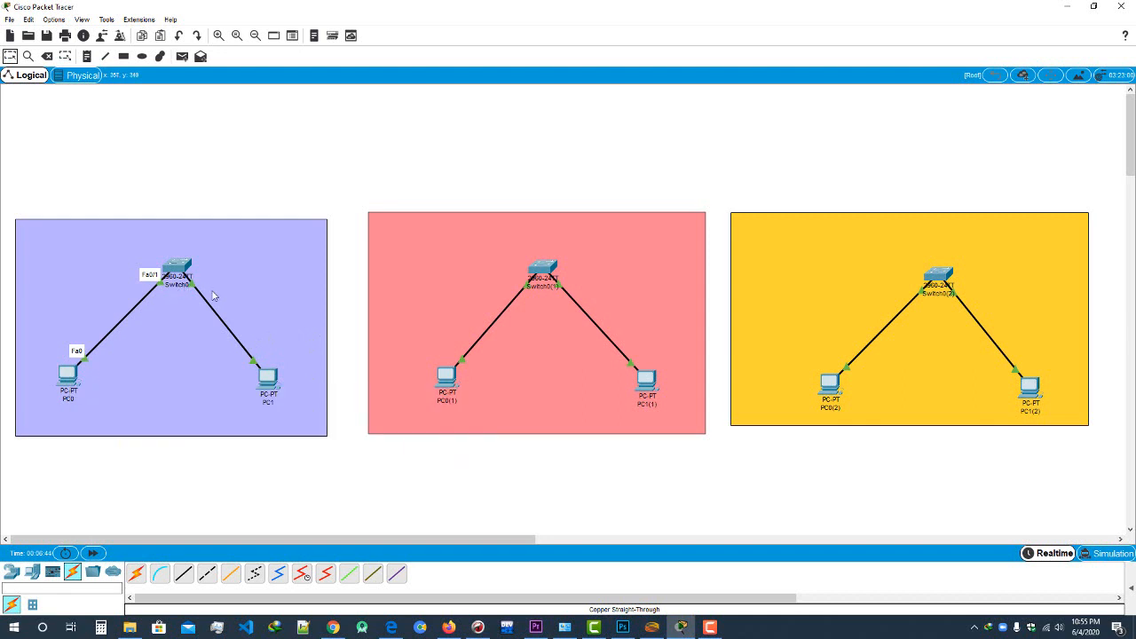
click(69, 375)
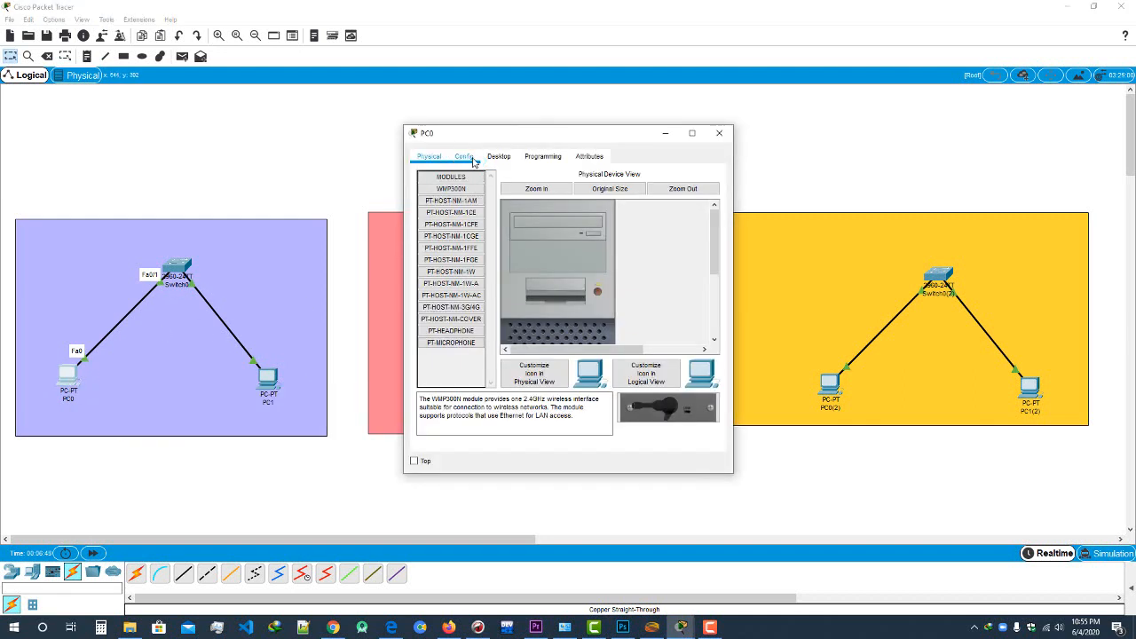
click(470, 158)
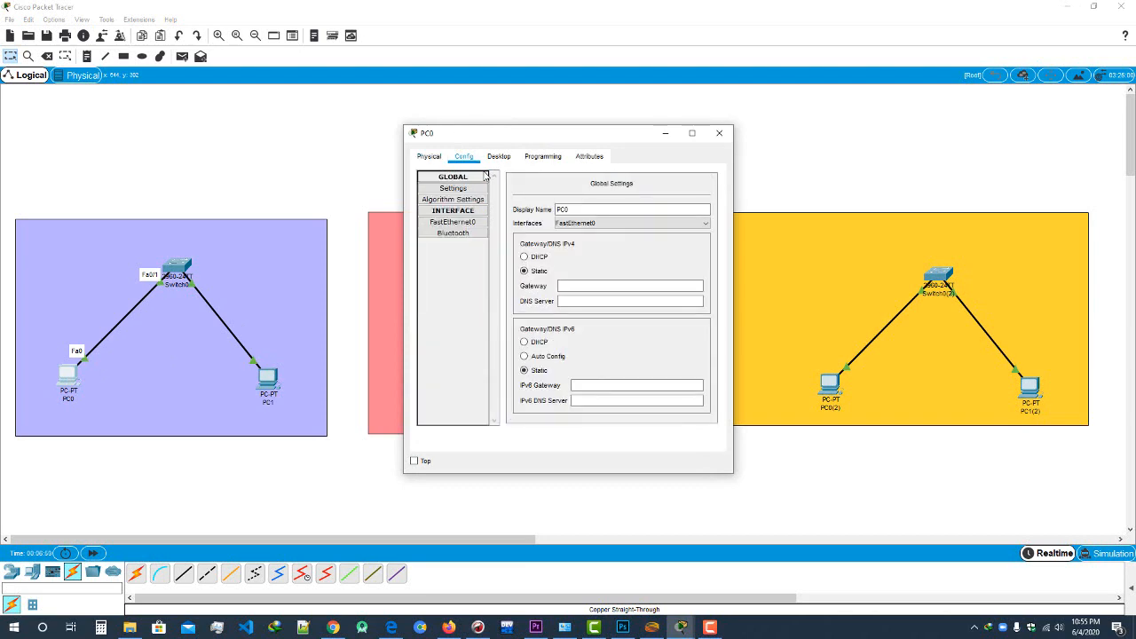
click(499, 157)
click(444, 217)
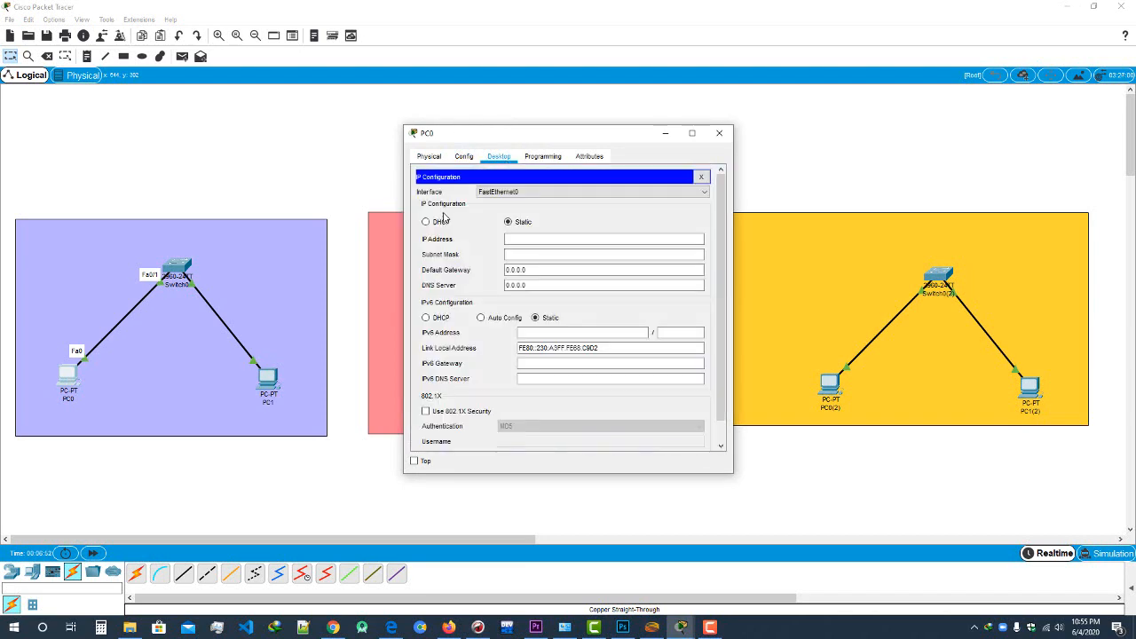
click(522, 238)
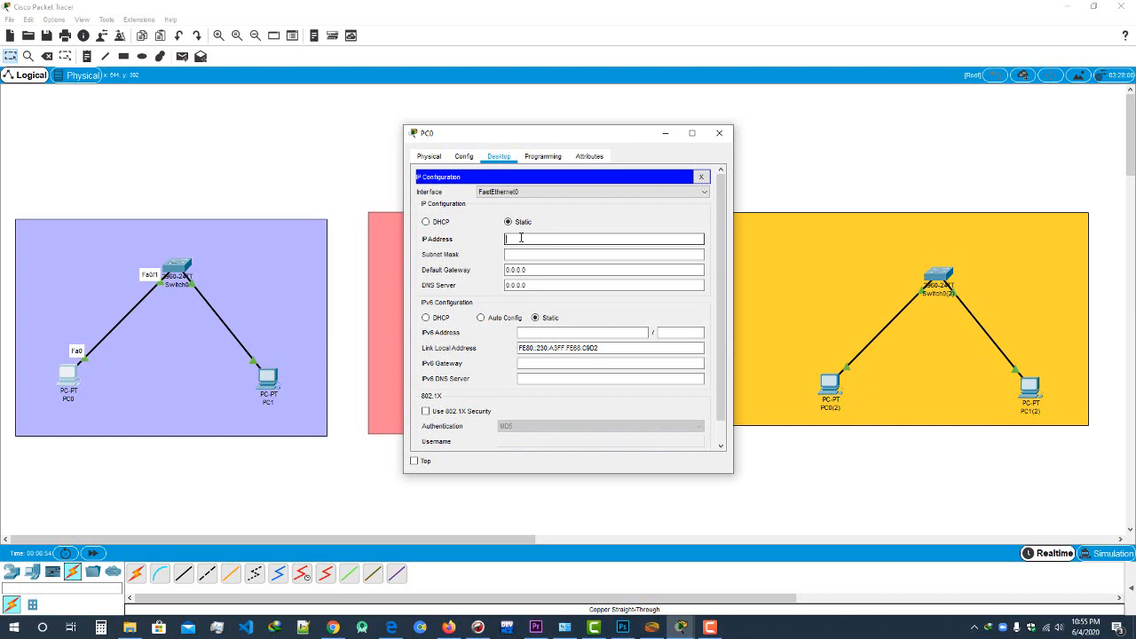
text(19)
text(.20.0.1)
double_click(522, 238)
click(536, 255)
click(534, 270)
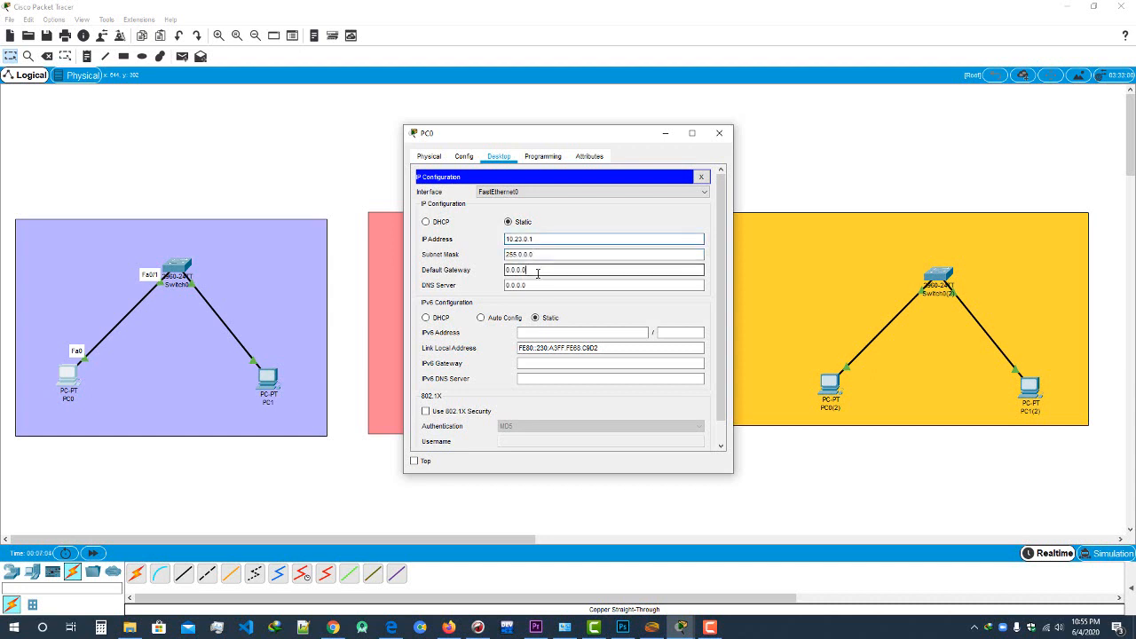
click(538, 286)
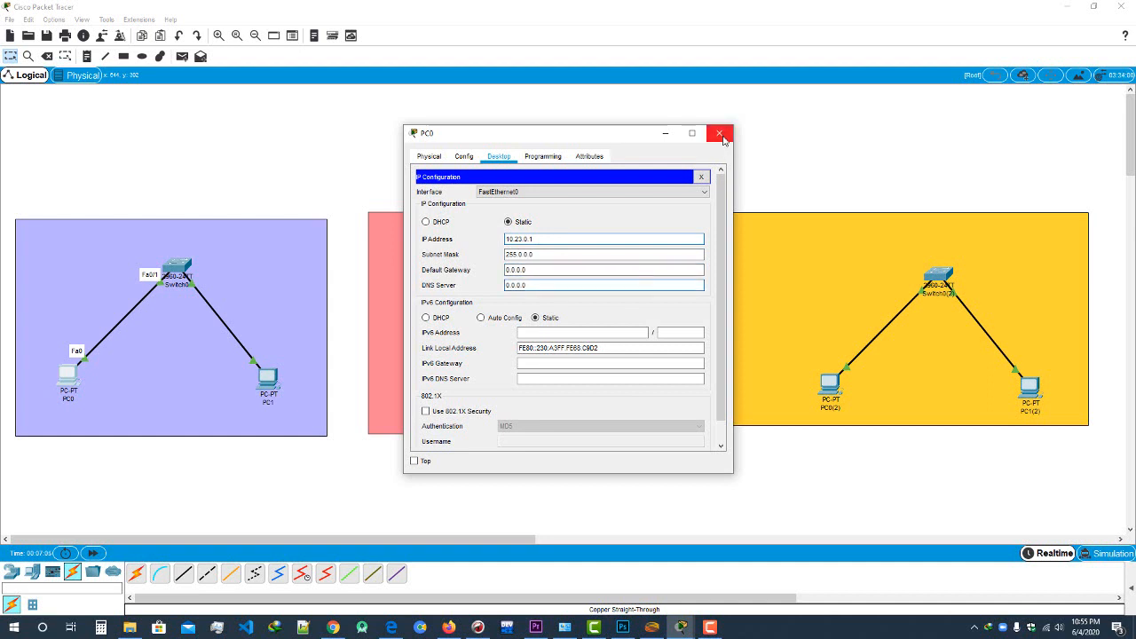
Copy PC0's IP address from its IP Configuration and close the PC0 window.
triple_click(564, 238)
key(ctrl+c)
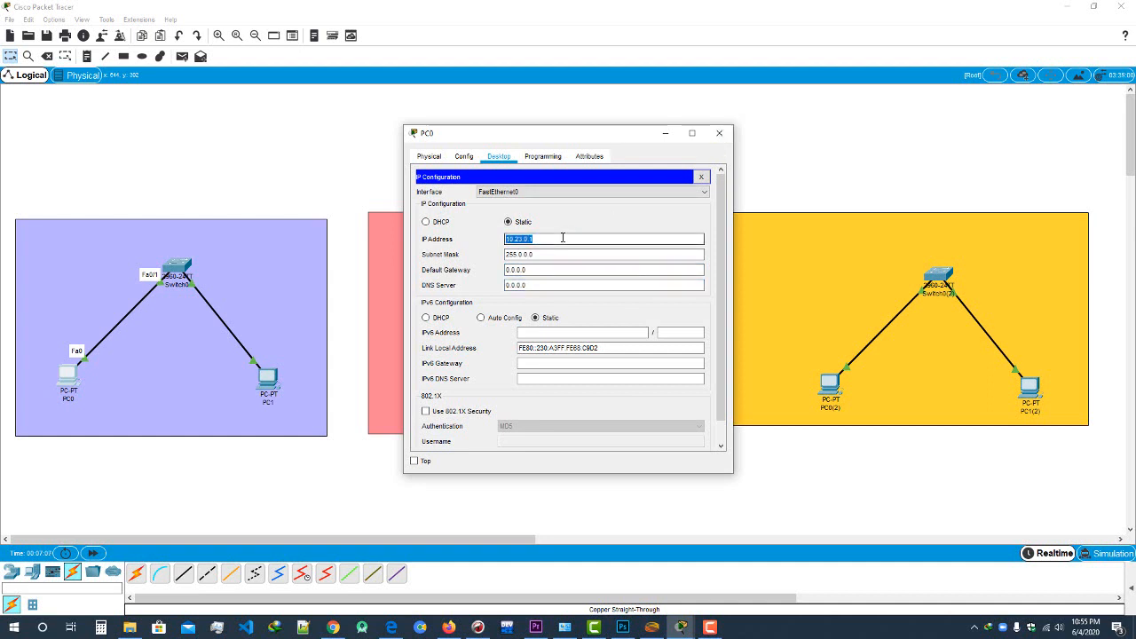
click(719, 133)
Shift the light purple rectangle slightly right so it stays around the Switch0 network, leaving PC0's window closed.
mouse_move(50, 359)
mouse_down()
mouse_move(112, 406)
mouse_move(61, 348)
mouse_up()
click(71, 377)
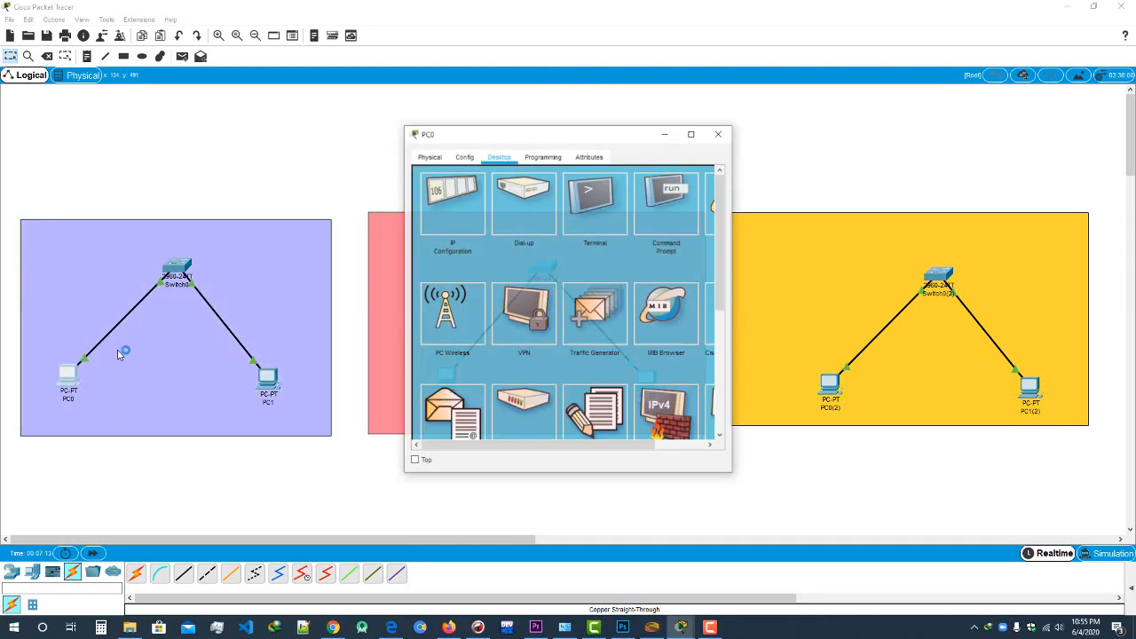
click(719, 133)
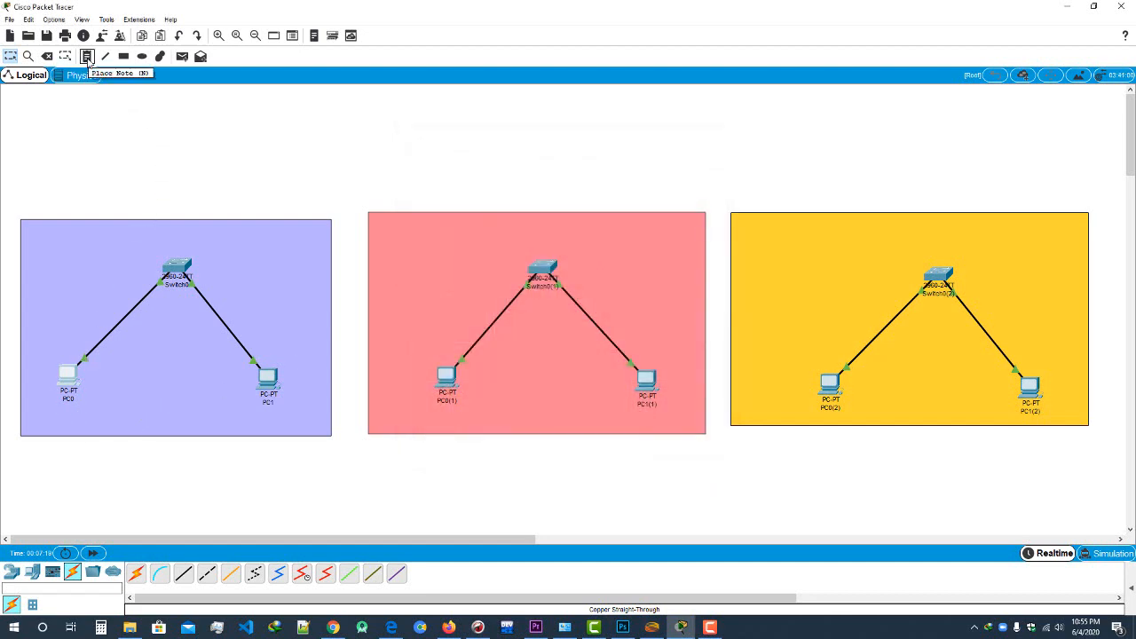
Place a note reading 10.23.0.1 directly below PC0's name.
click(87, 57)
click(54, 409)
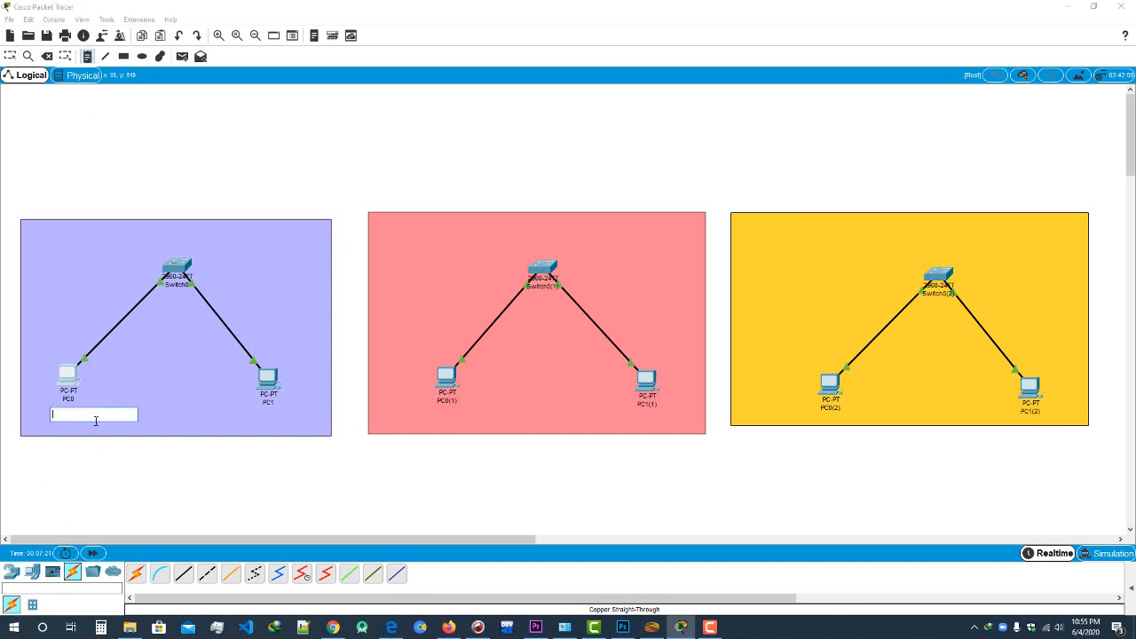
text(10.23.0.1)
click(9, 56)
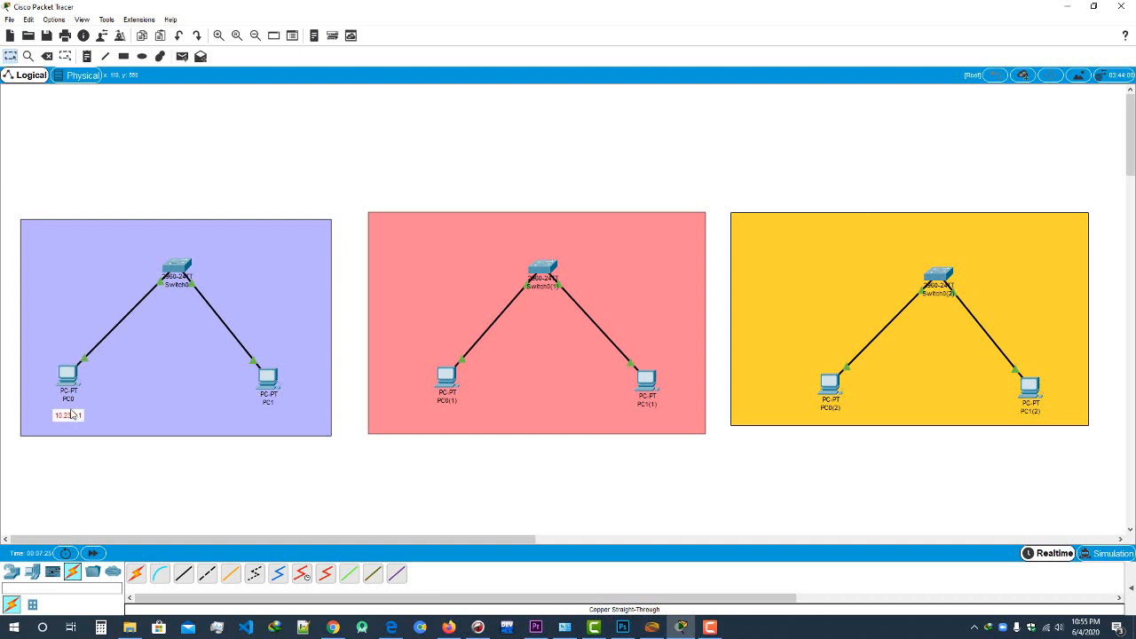
drag(74, 421, 73, 411)
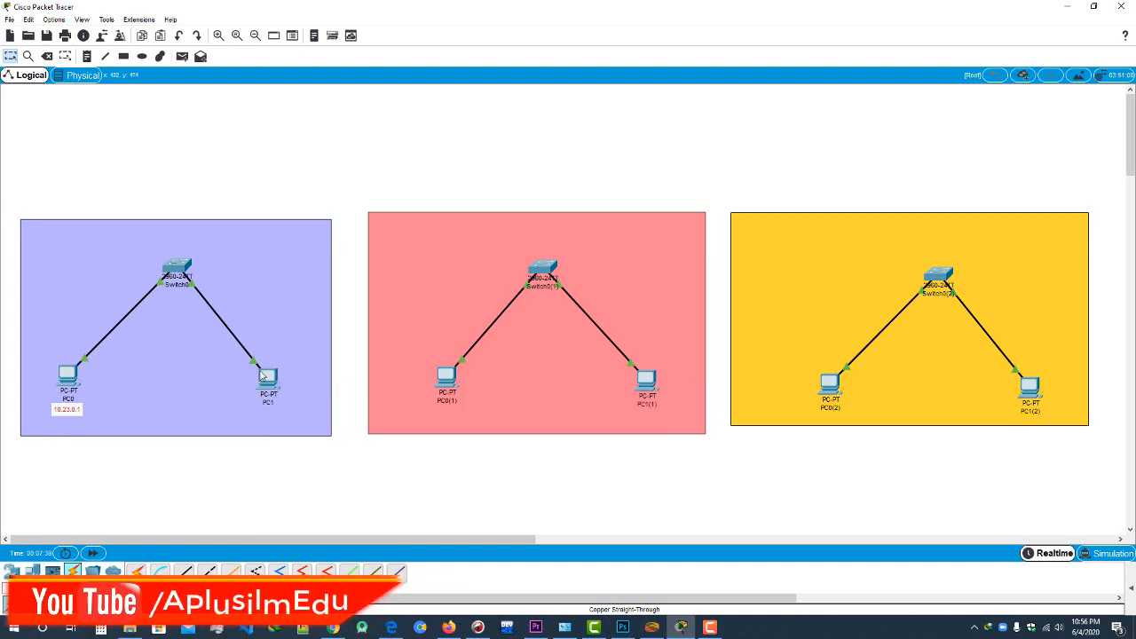
Set PC1's static IP address to 10.23.0.2, reusing the copied address, and close its window.
click(263, 377)
click(462, 157)
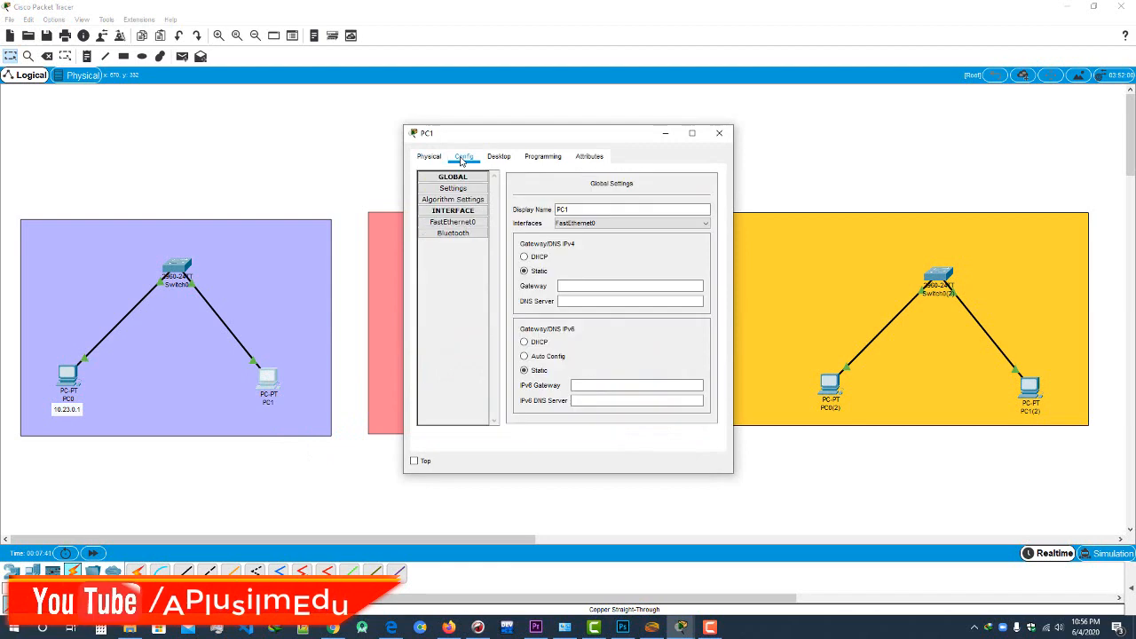
click(499, 158)
click(464, 190)
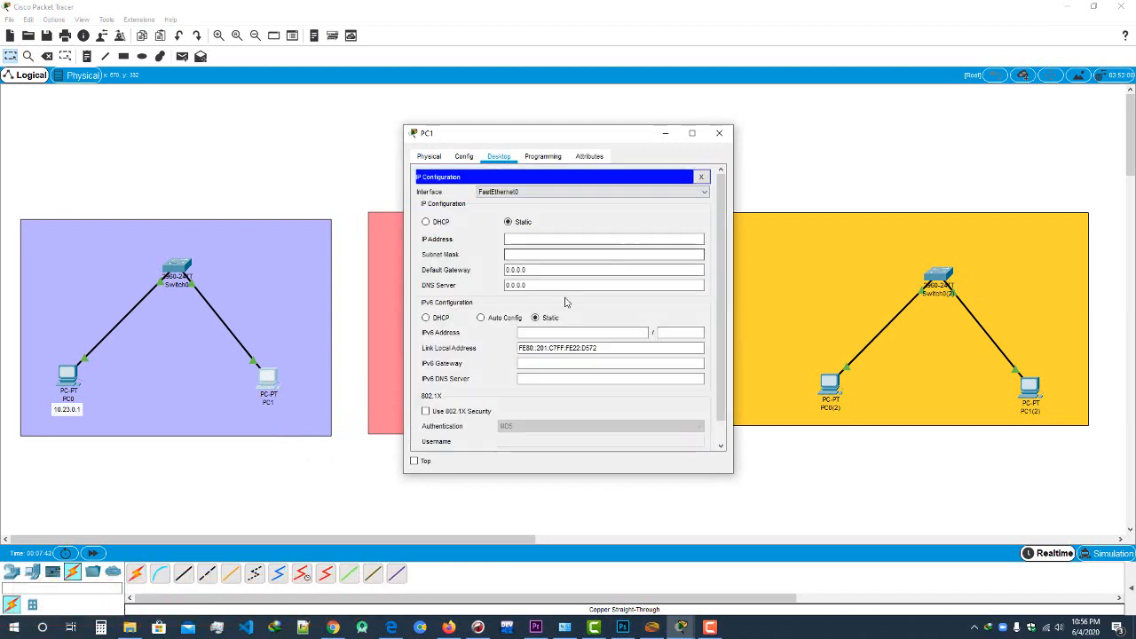
click(550, 239)
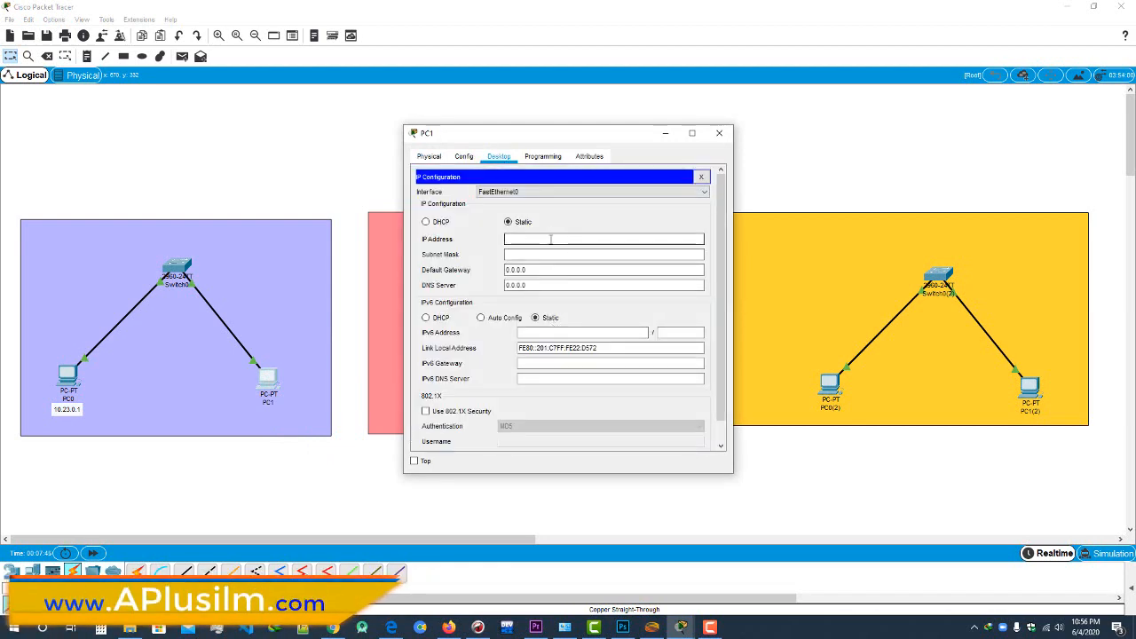
key(ctrl+v)
key(BackSpace)
key(ctrl+a)
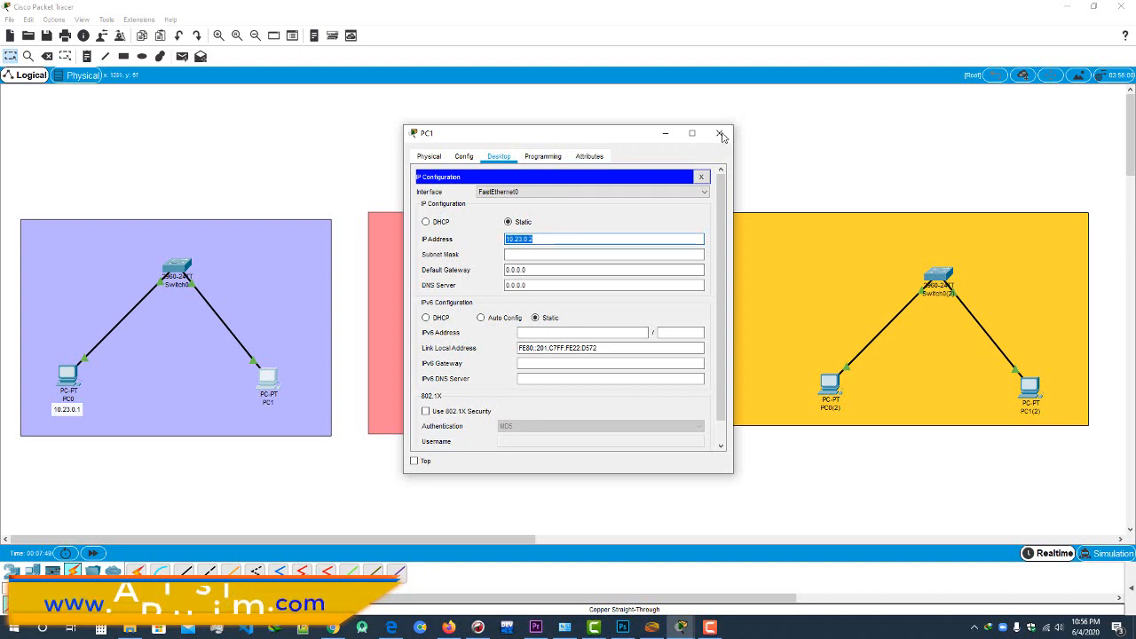
click(719, 133)
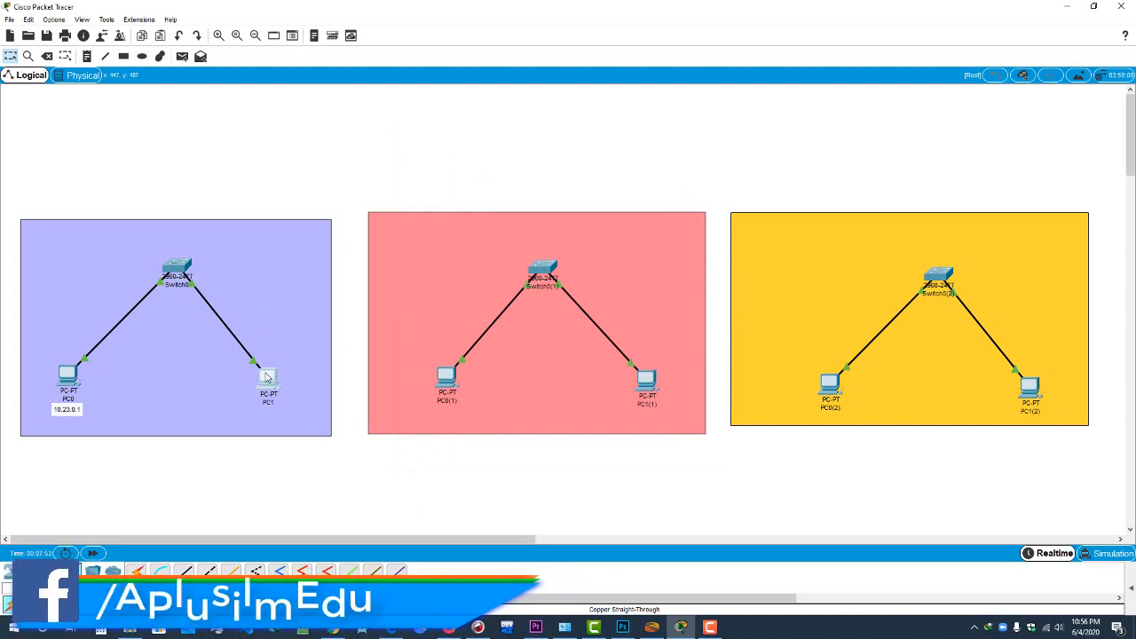
Add a note reading 10.23.0.2 inside the light purple network and move it directly below PC1.
double_click(162, 383)
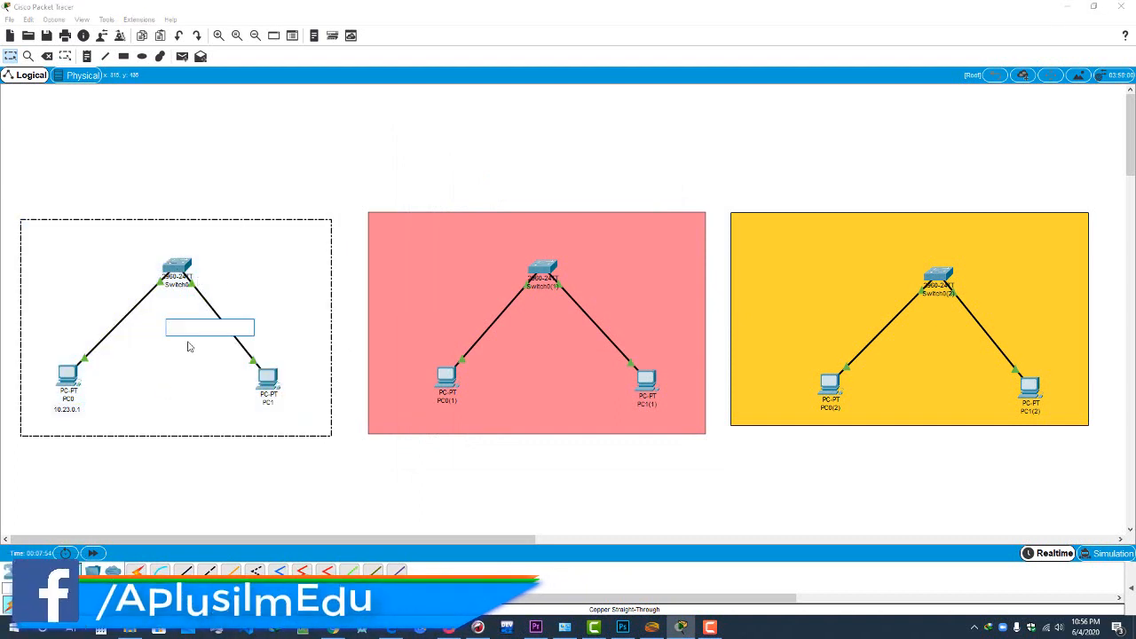
text(10.23.0.2)
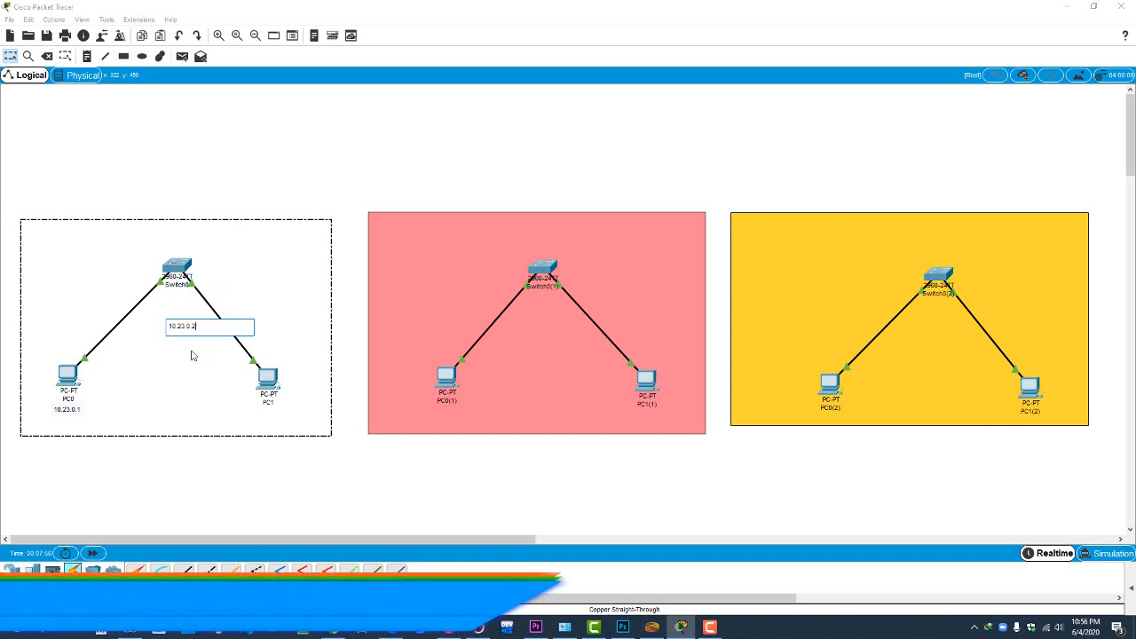
click(185, 327)
drag(185, 327, 270, 411)
click(284, 435)
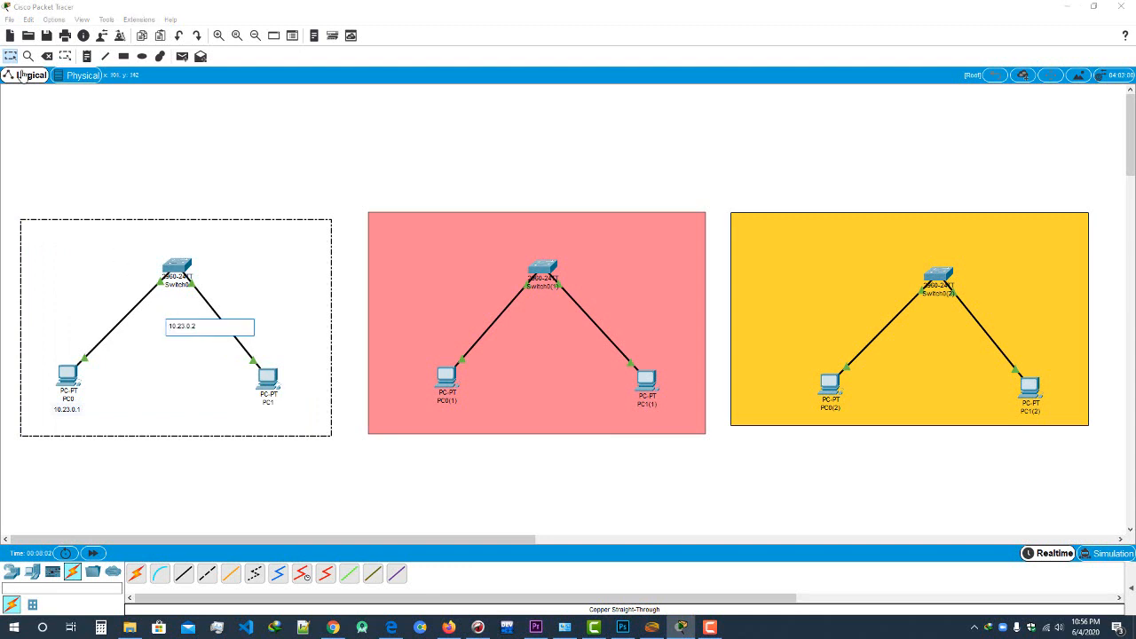
click(18, 59)
drag(203, 345, 275, 414)
click(174, 265)
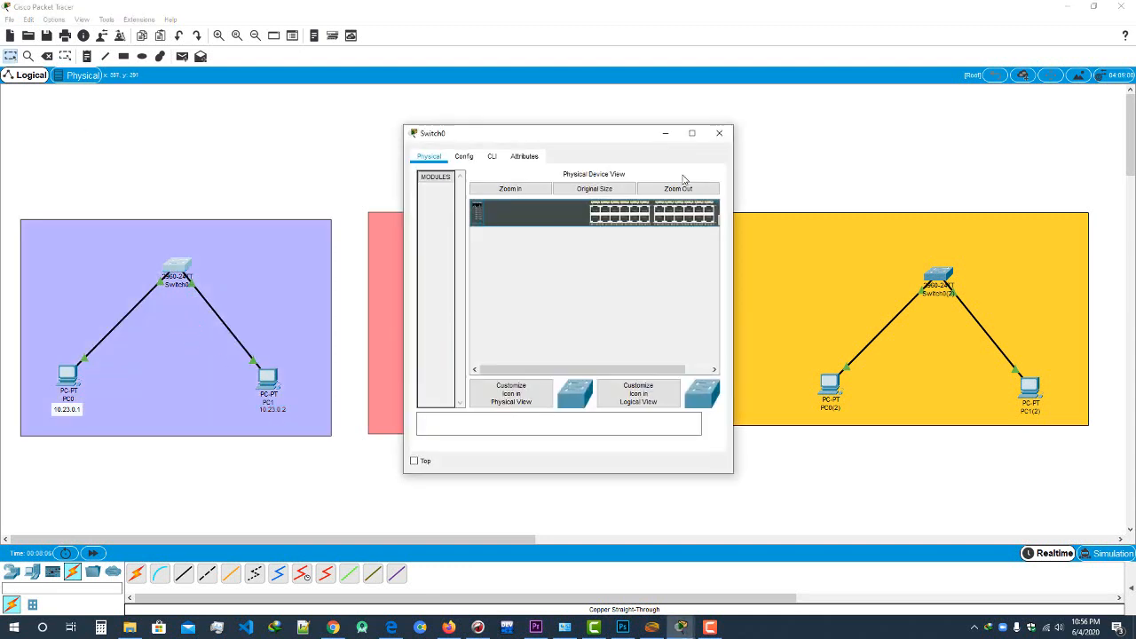
click(728, 133)
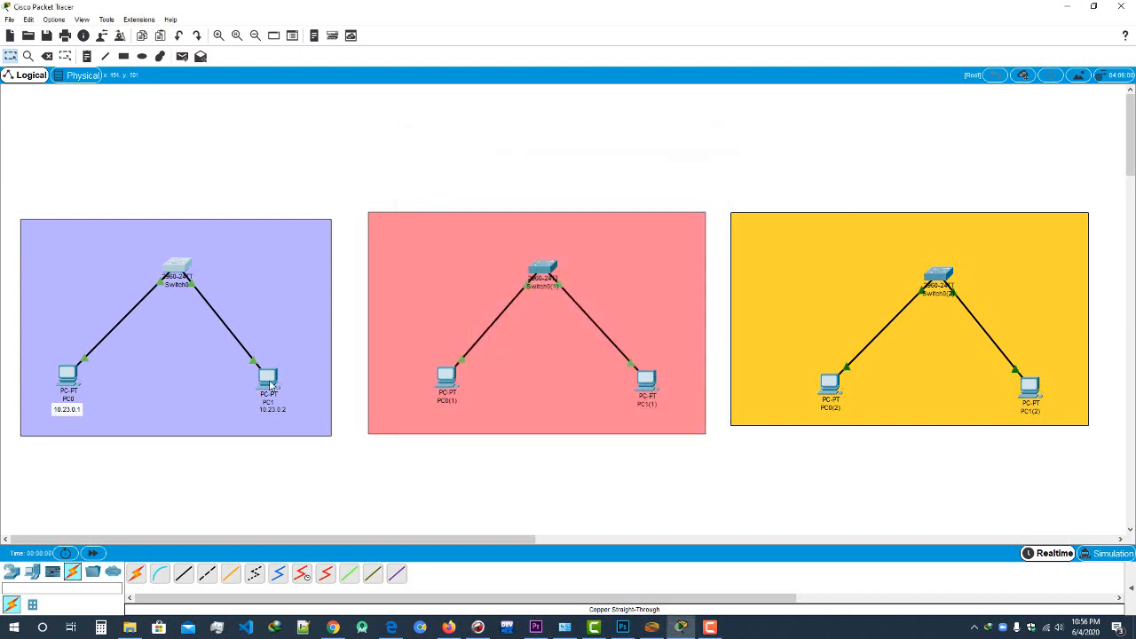
Send a simple PDU from PC0 to PC1 and show the PDU list to check its delivery status.
mouse_move(270, 381)
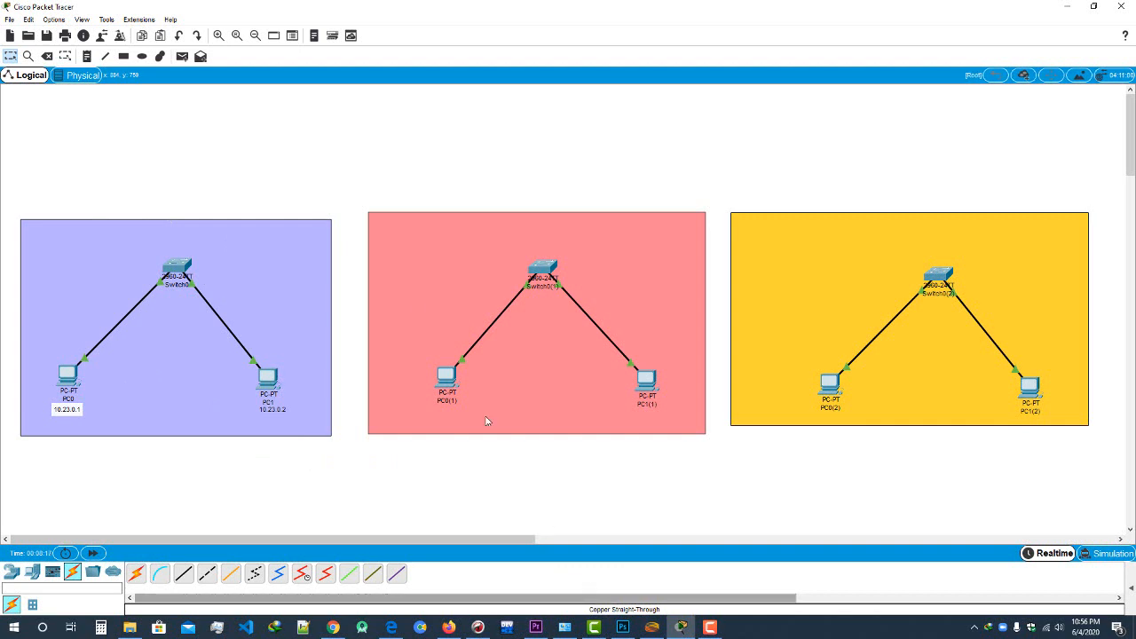
click(182, 56)
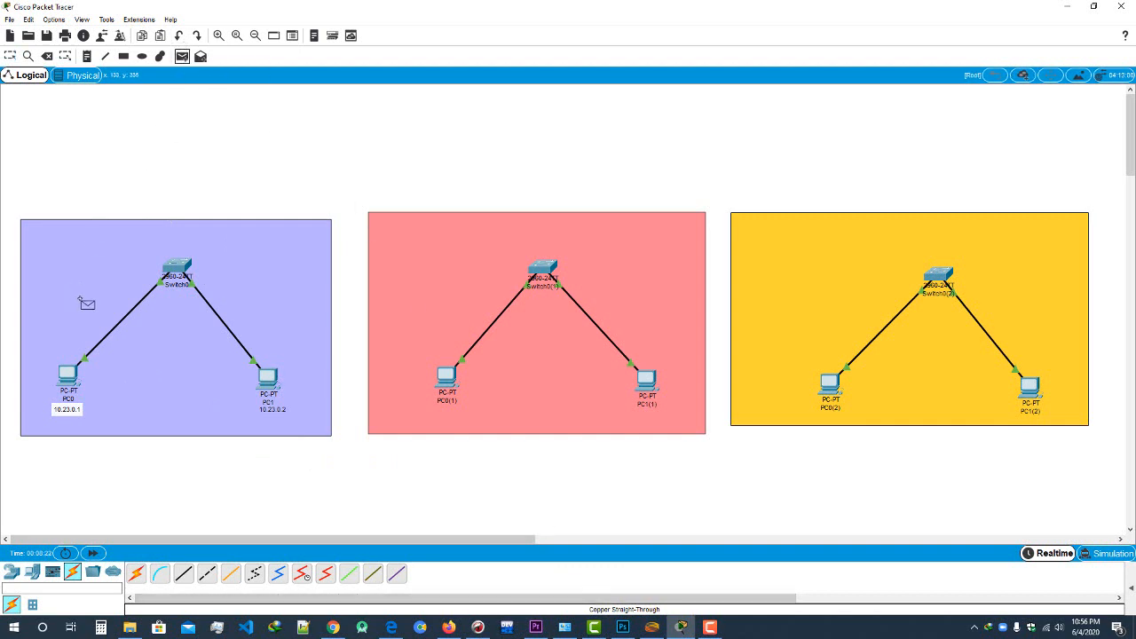
click(72, 377)
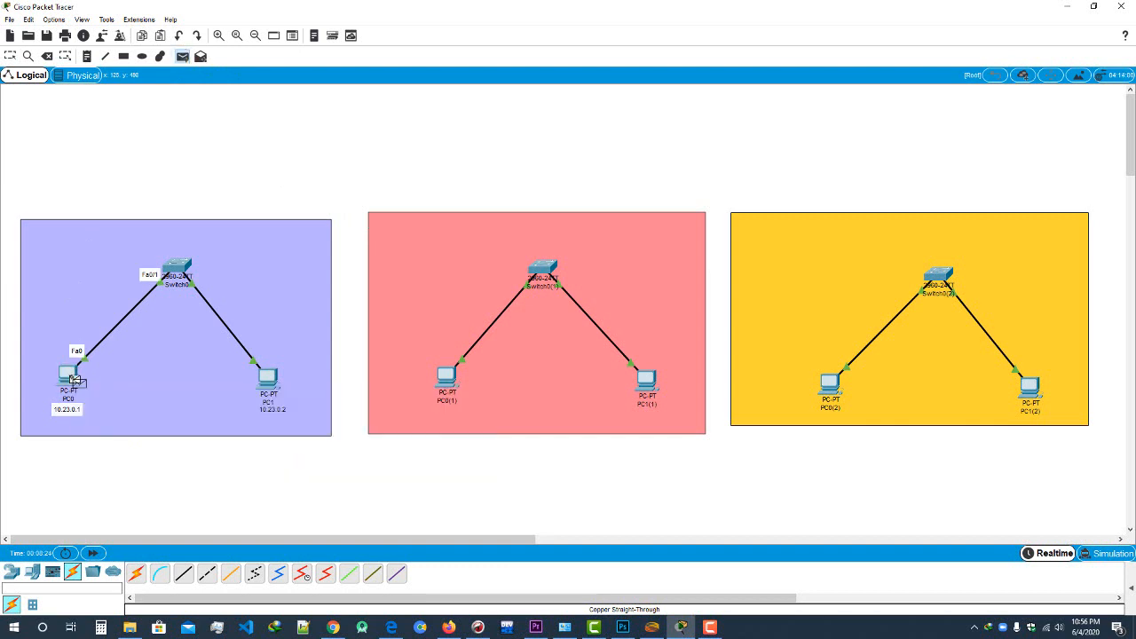
click(270, 379)
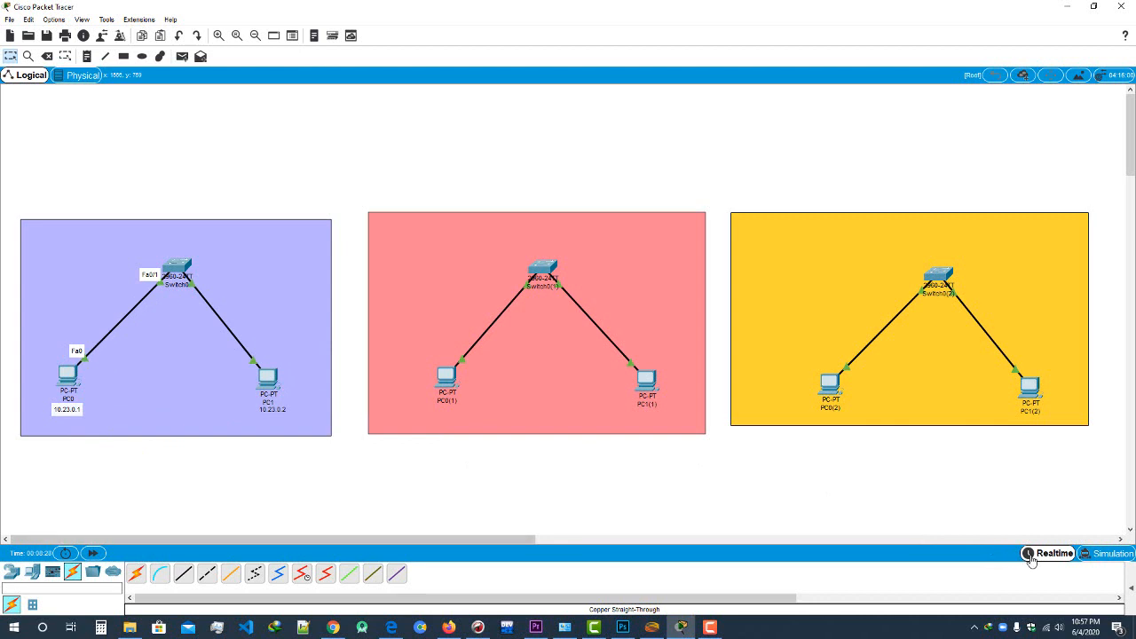
click(1131, 585)
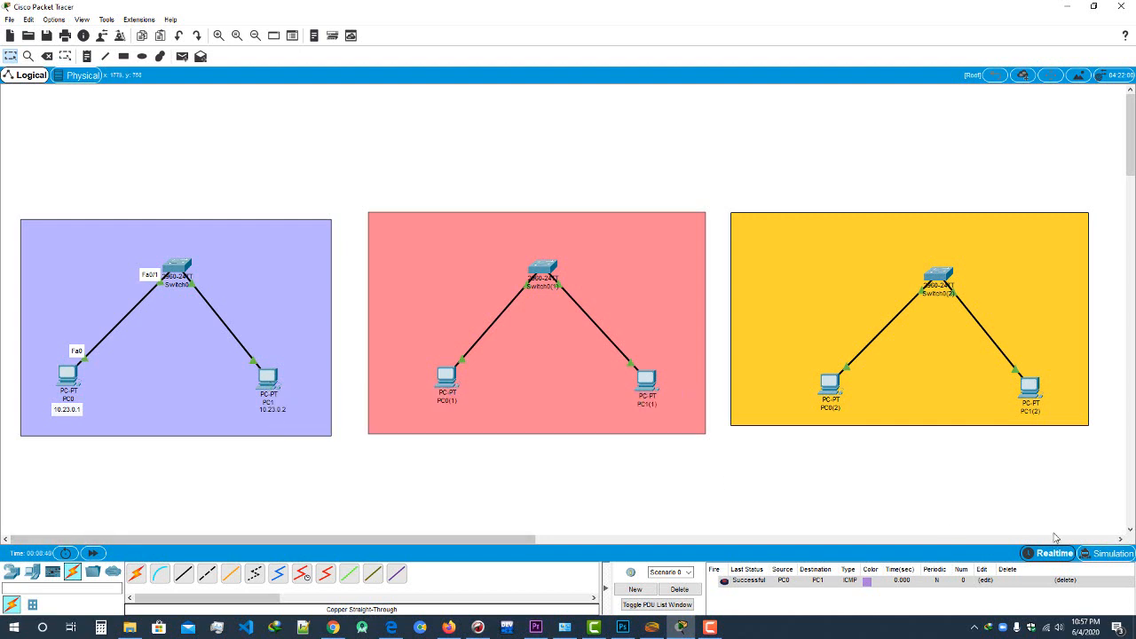
Play the PC0-to-PC1 message in Simulation mode and return to Realtime mode.
click(1117, 554)
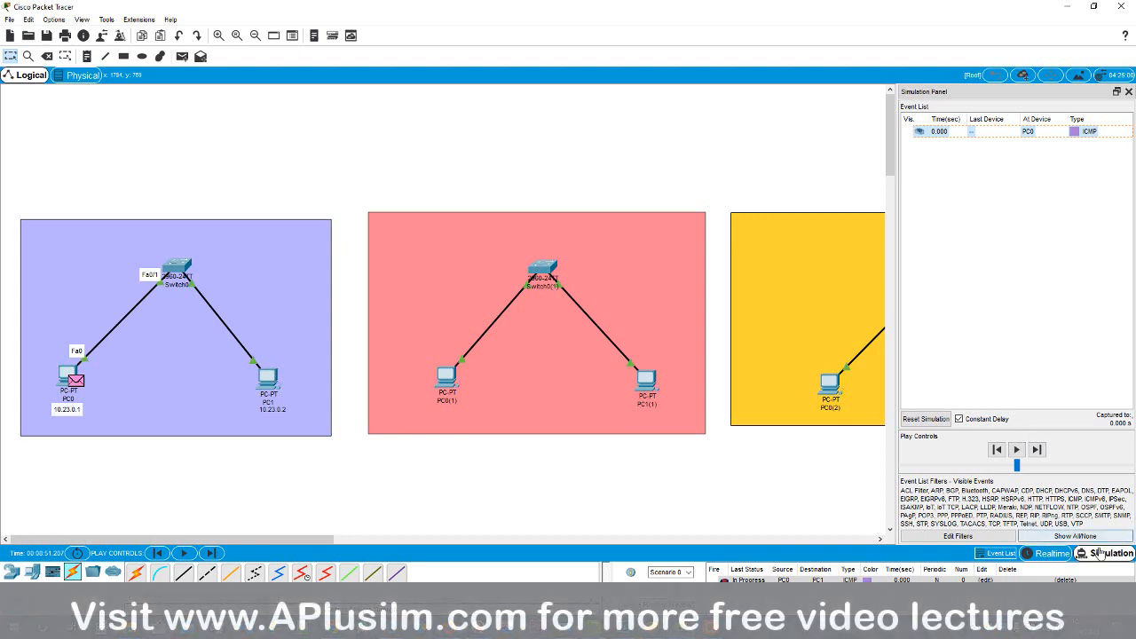
click(1018, 451)
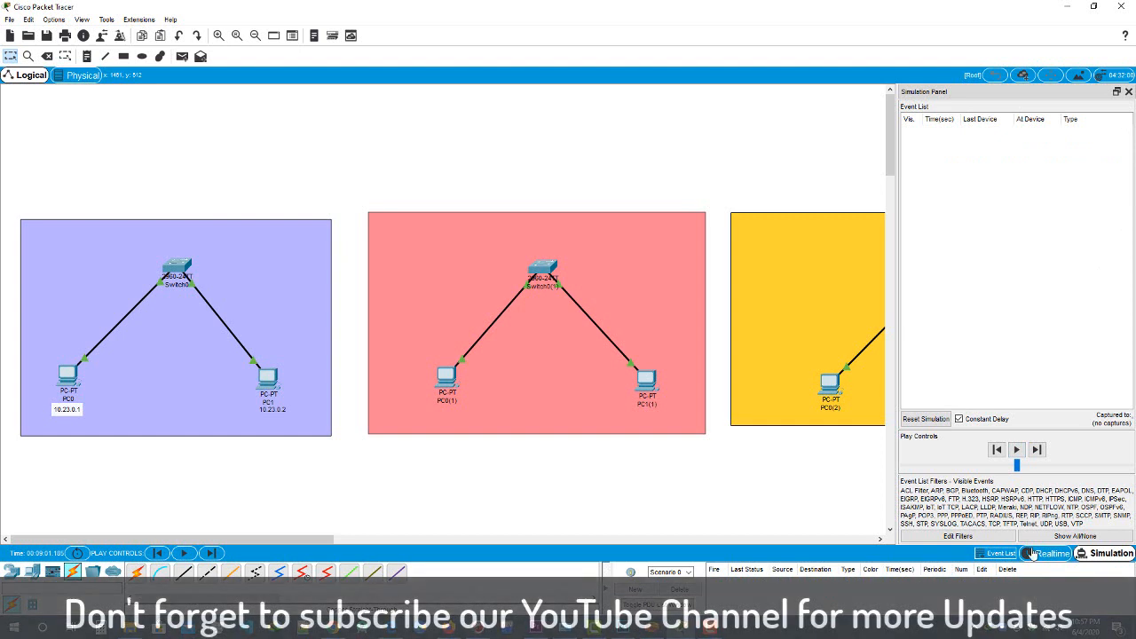
click(1047, 554)
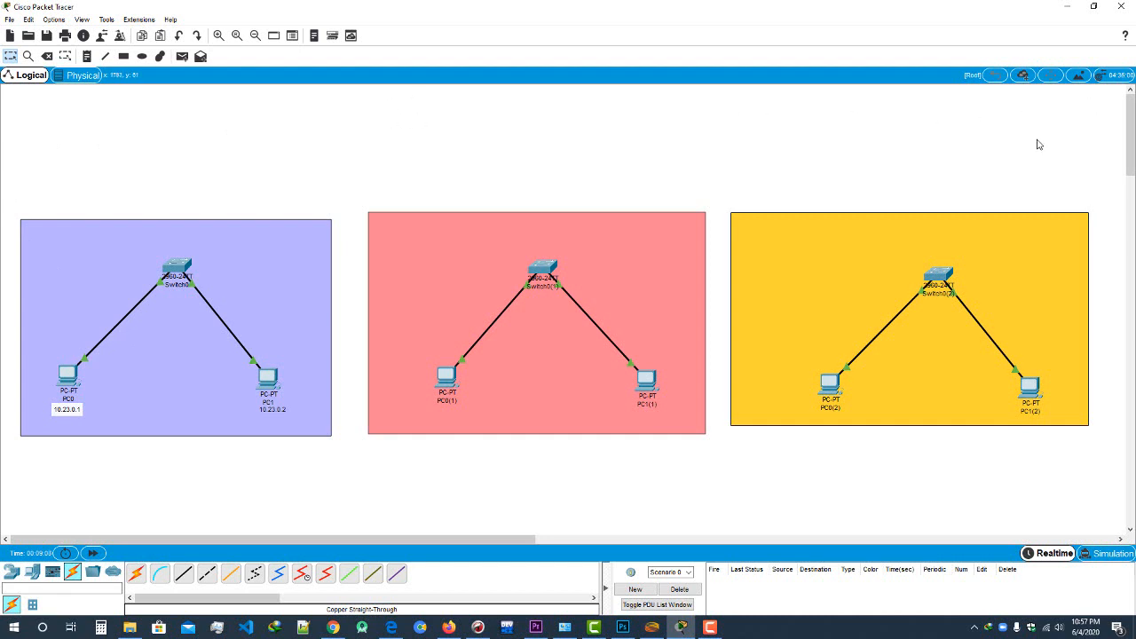
Save the network under the file name "my project" as a Packet Tracer Activity File (*.pkt) in the saves folder.
click(10, 19)
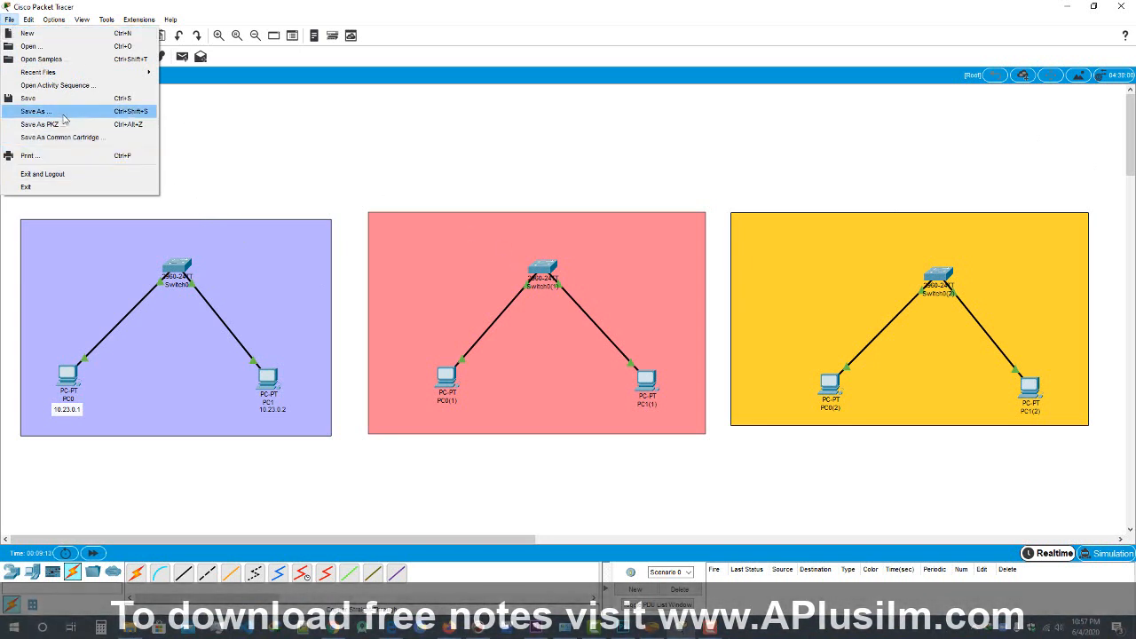
click(63, 117)
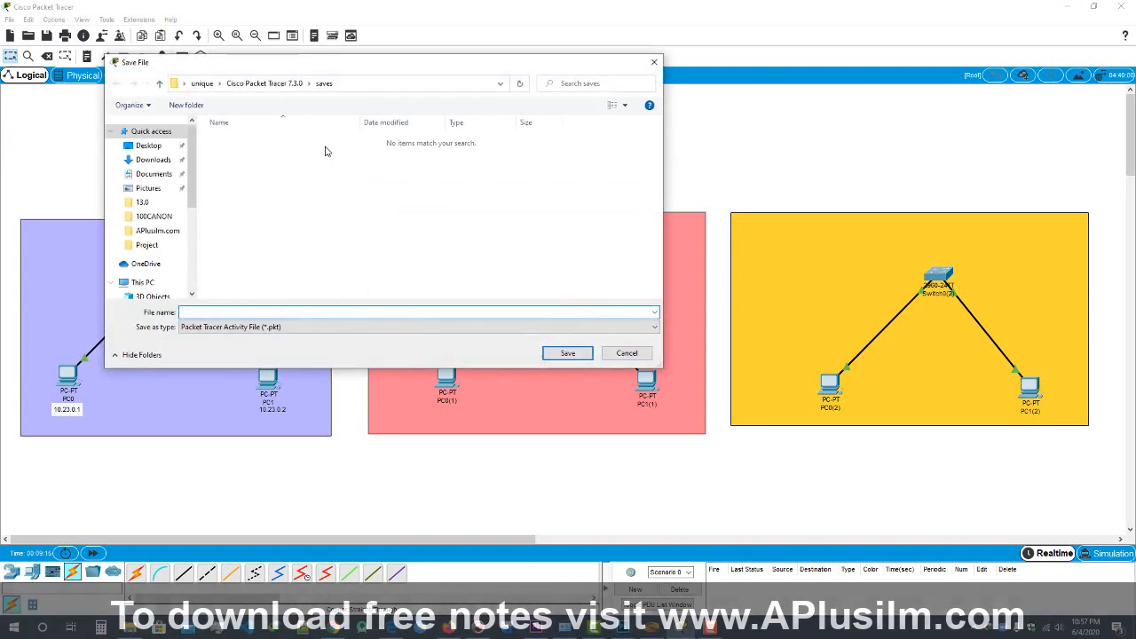
click(348, 84)
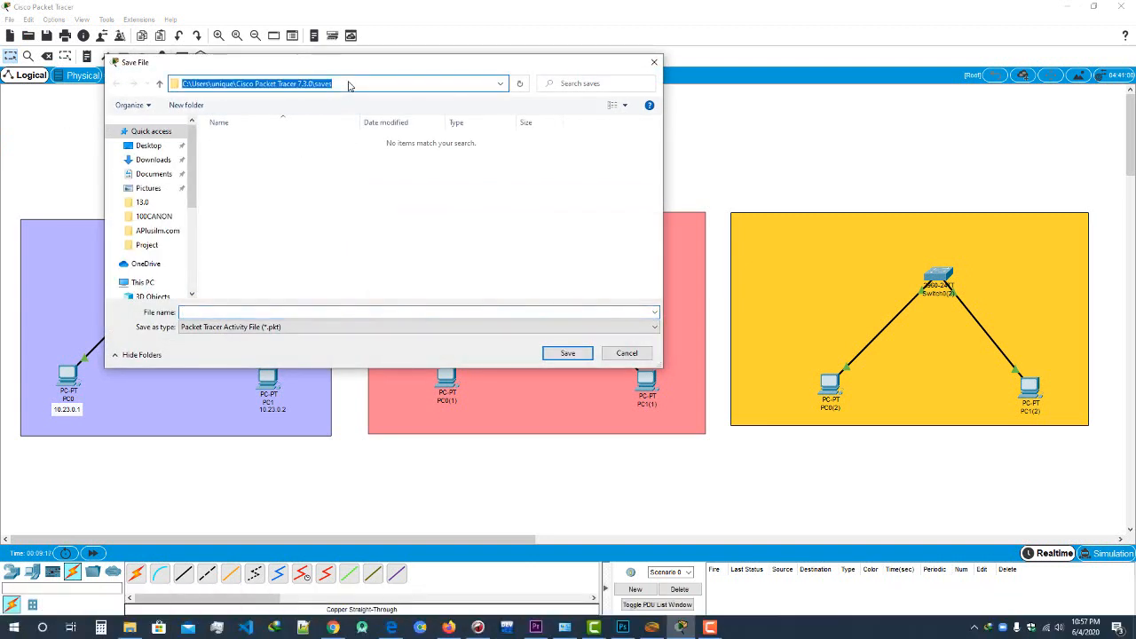
click(343, 177)
click(296, 312)
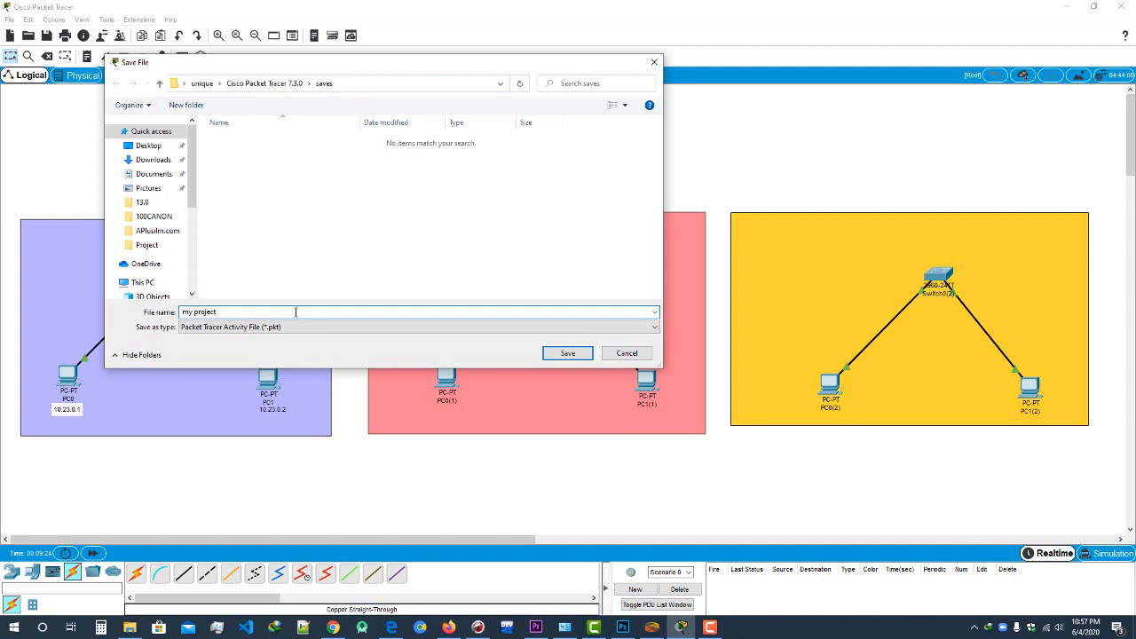
key(Return)
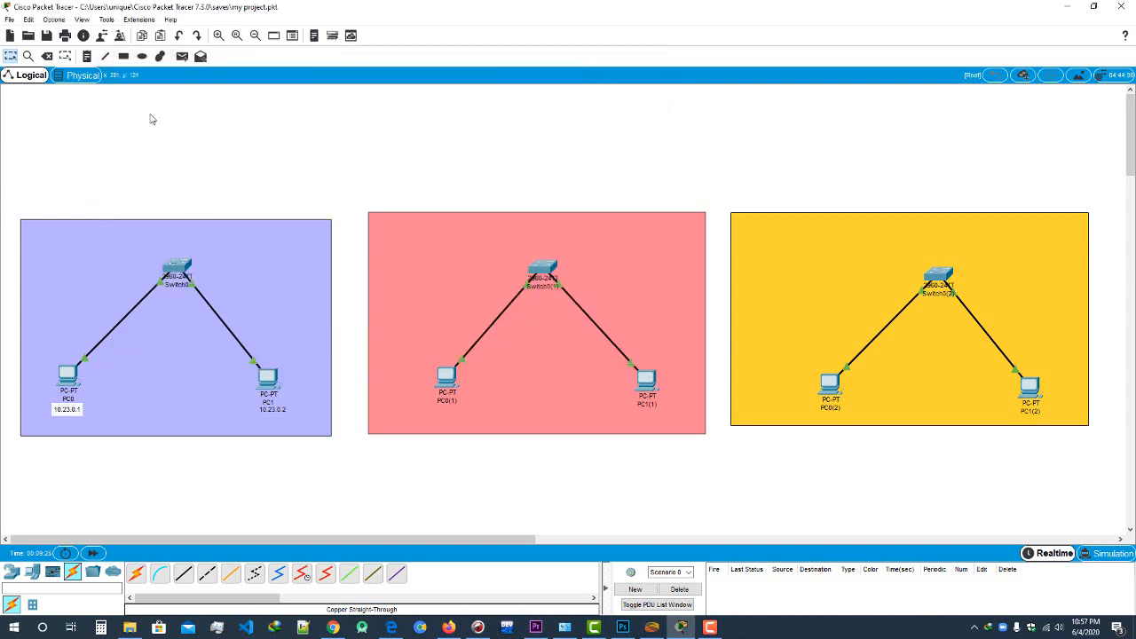
Start a new blank network, declining to save the current one again.
click(9, 18)
click(27, 30)
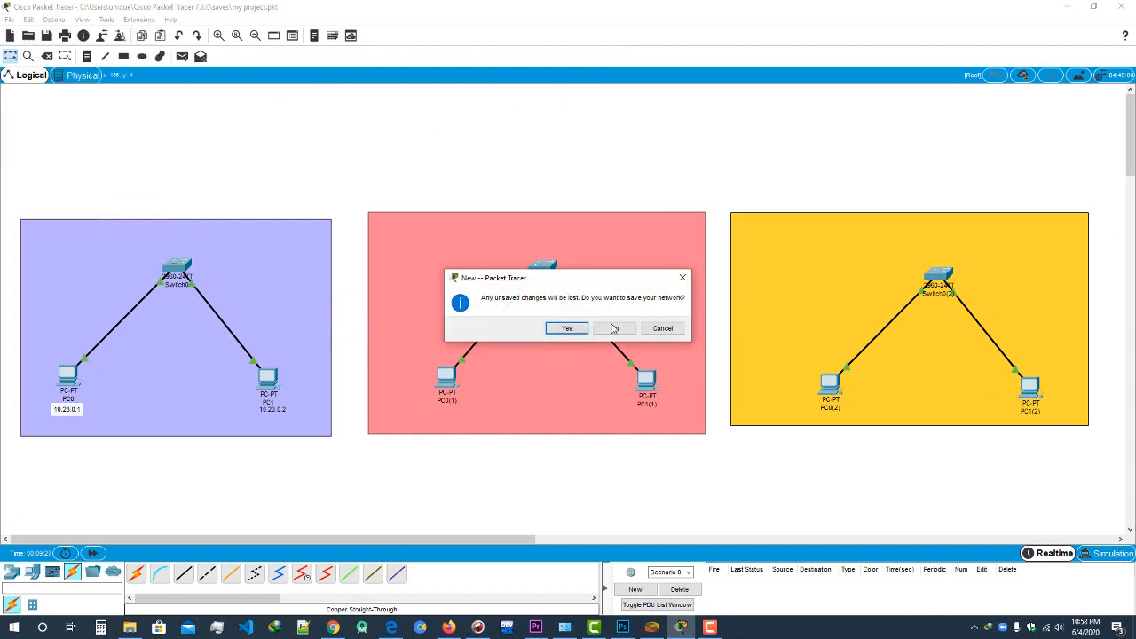
click(613, 328)
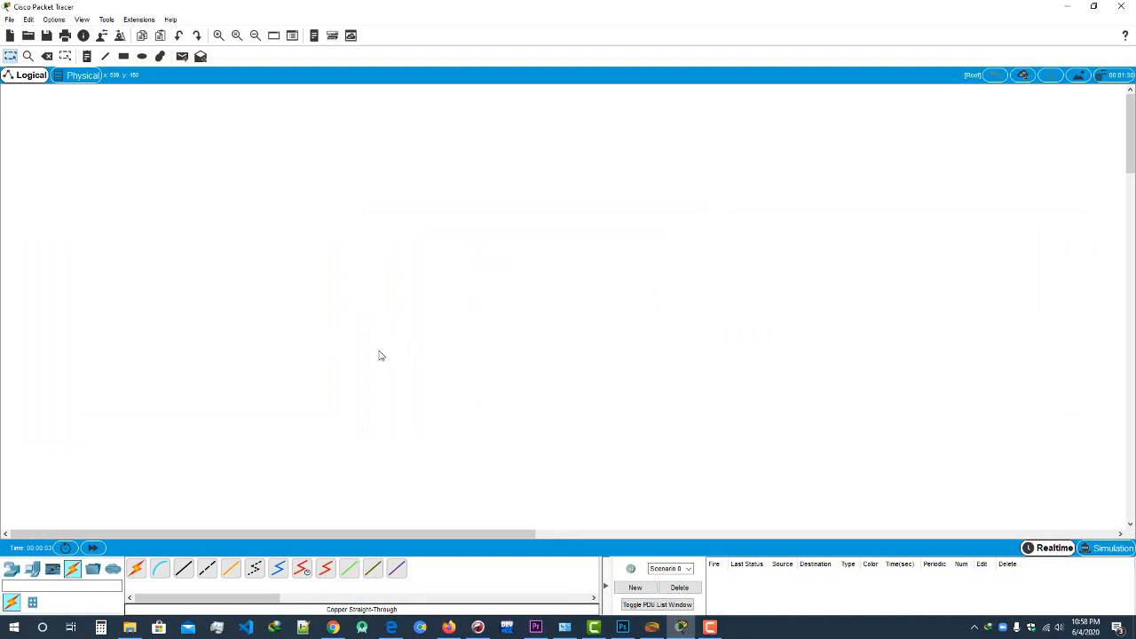
Locate "my project" in the saves folder, check its file properties, and open it.
click(9, 18)
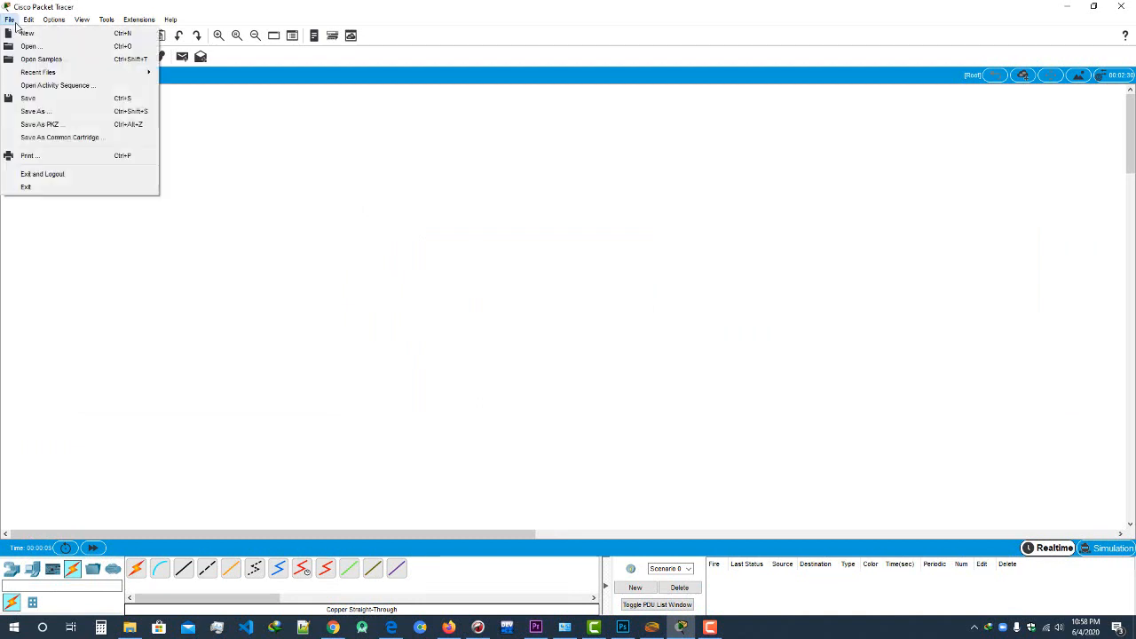
click(27, 46)
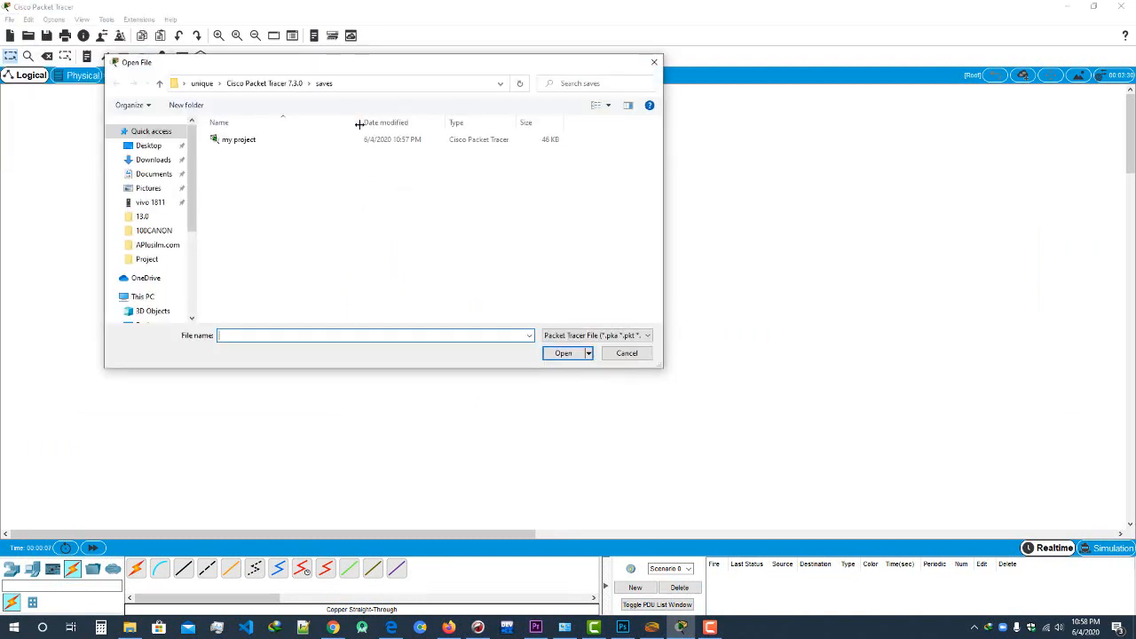
click(348, 85)
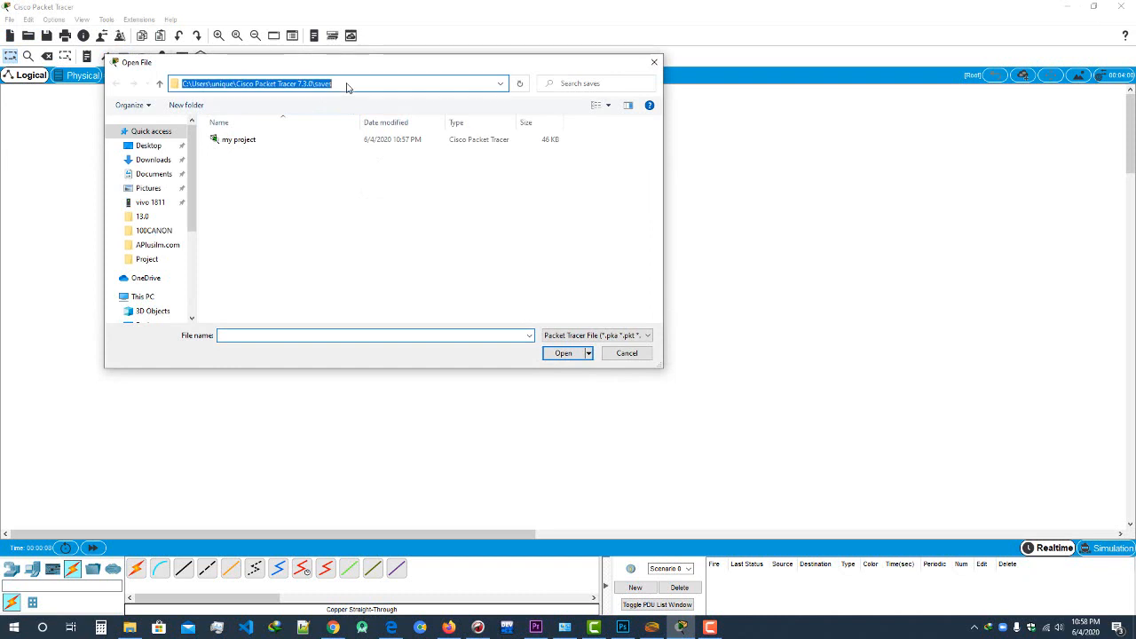
click(249, 142)
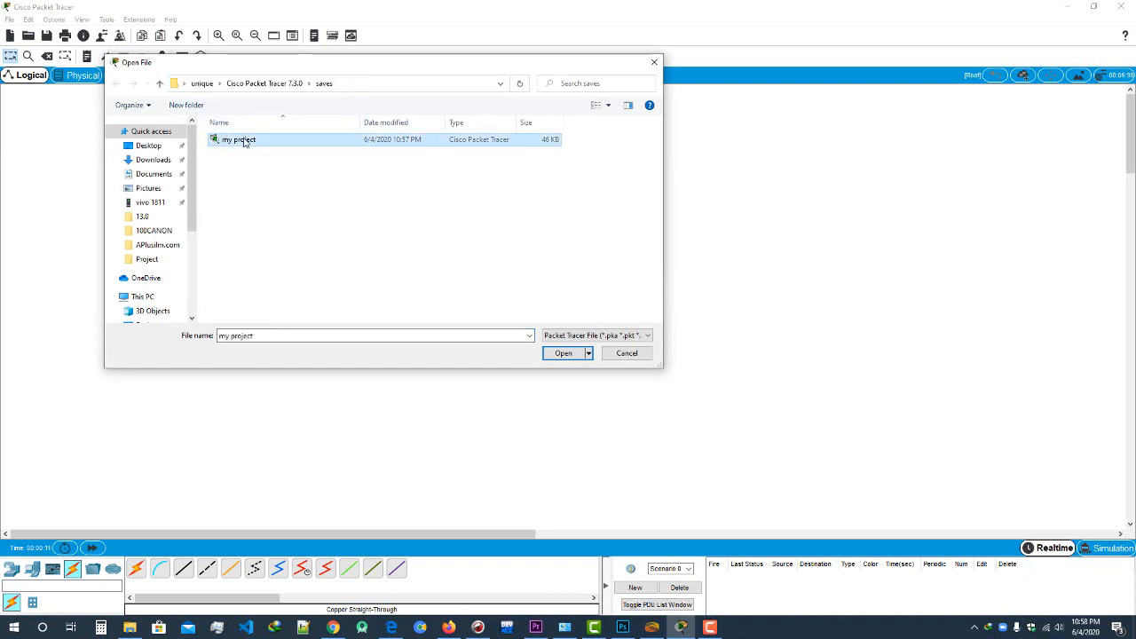
right_click(244, 142)
click(311, 394)
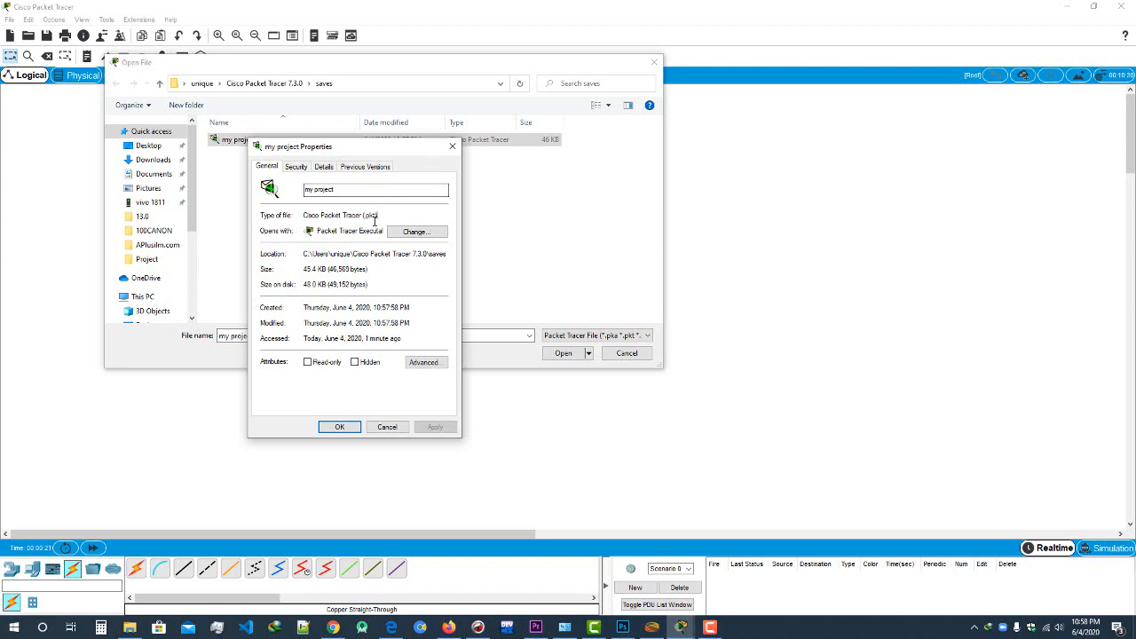
click(451, 148)
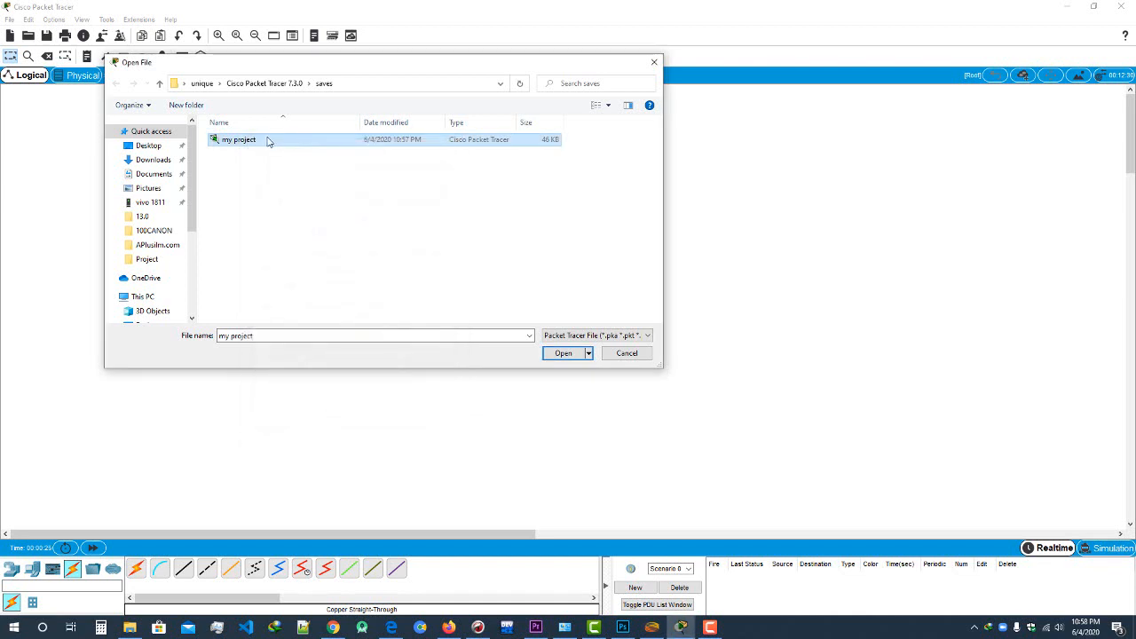
double_click(268, 141)
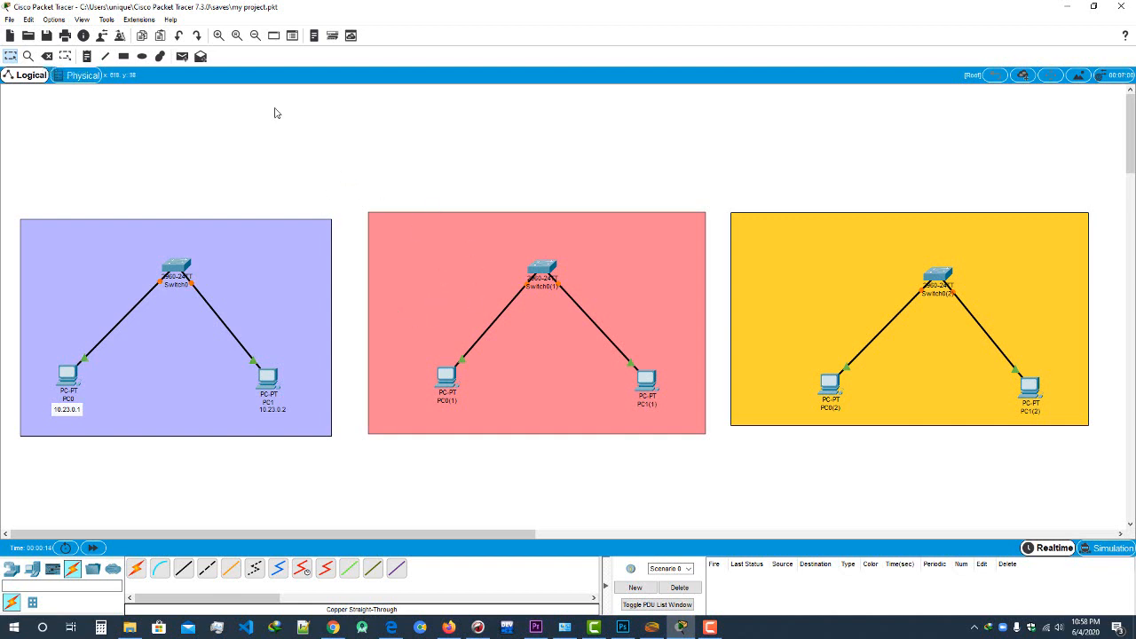
View the three networks at different zoom levels, zooming in, resetting, and finishing two levels below the default zoom.
click(218, 37)
click(254, 37)
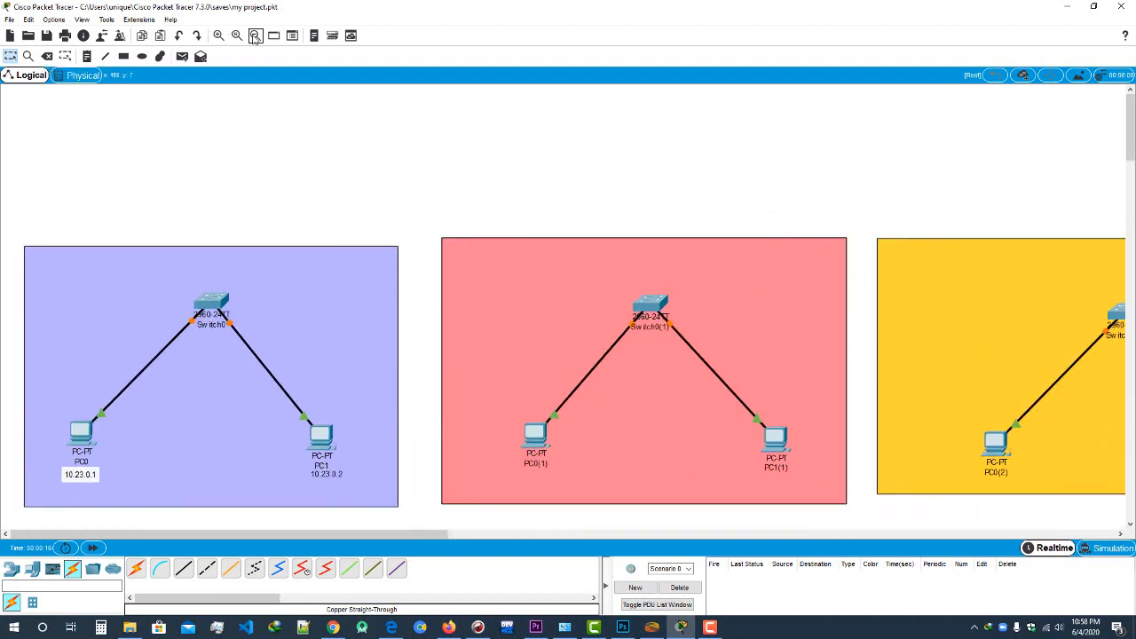
click(238, 36)
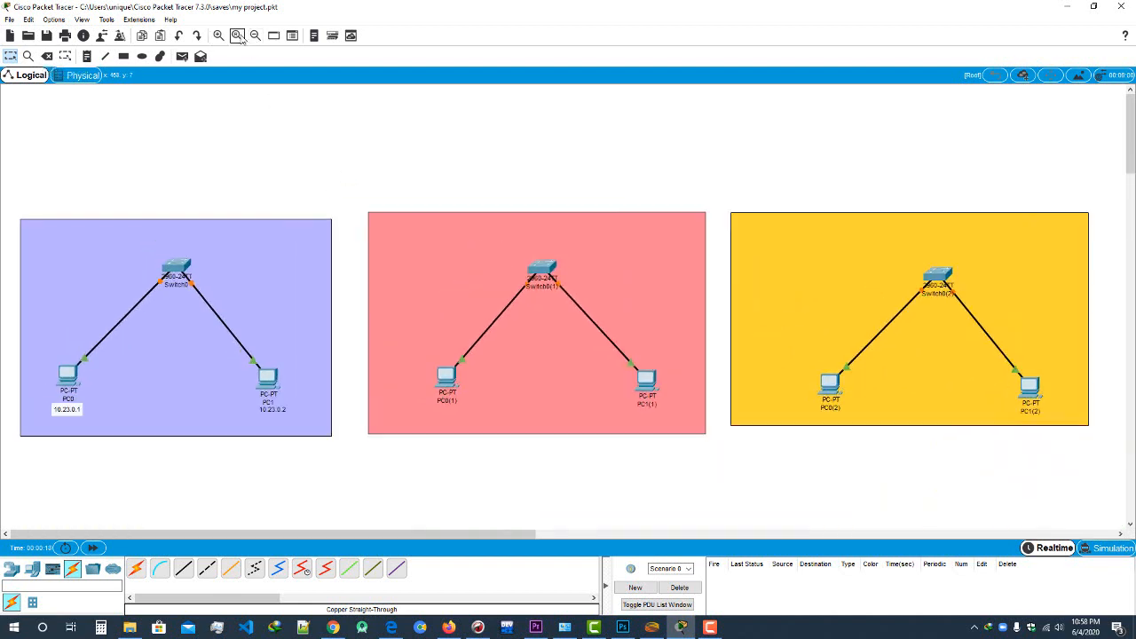
click(257, 37)
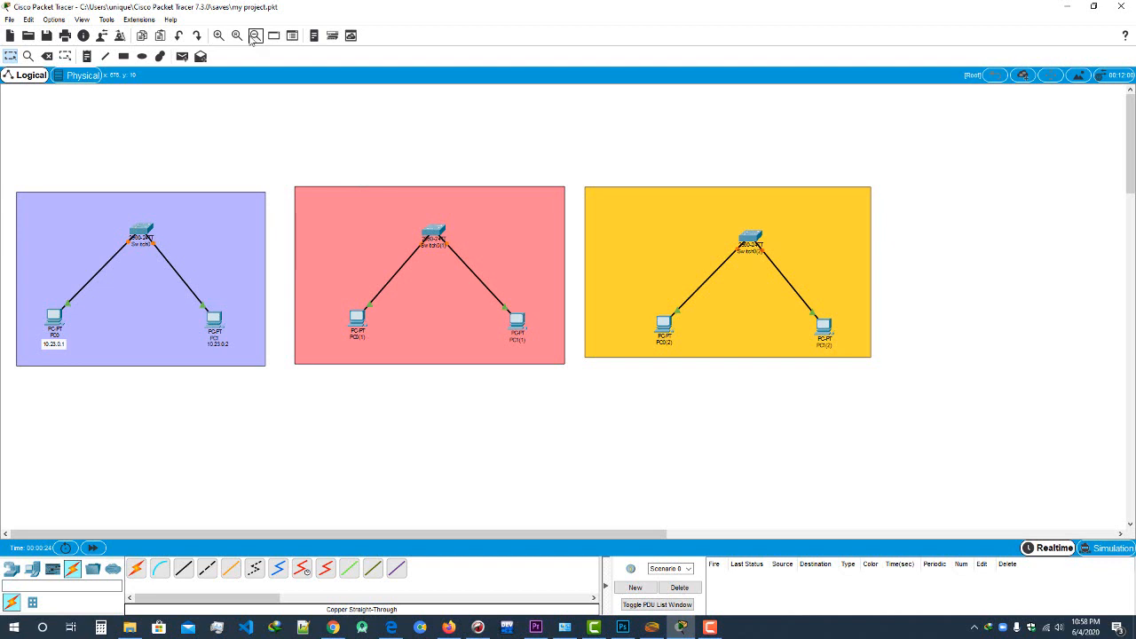
click(222, 37)
click(222, 37)
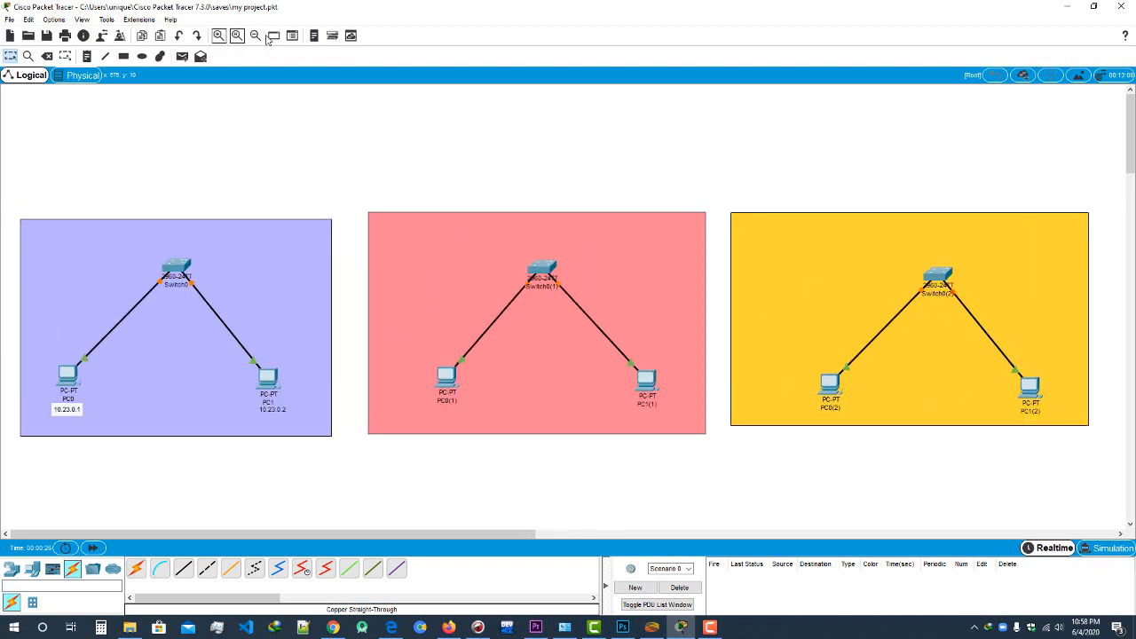
click(259, 37)
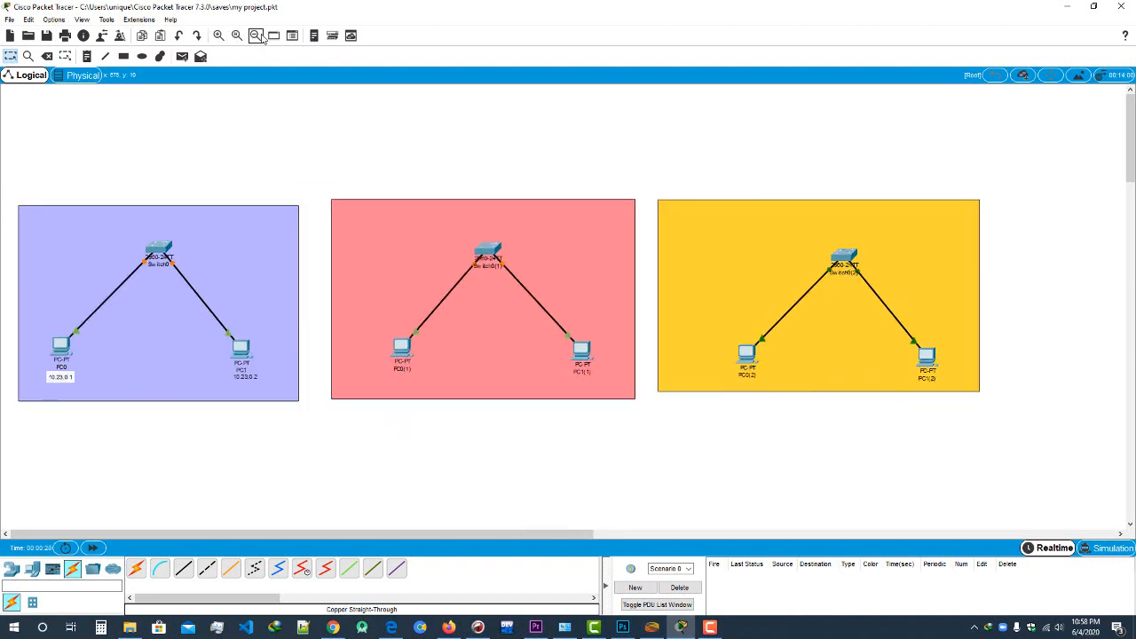
click(261, 37)
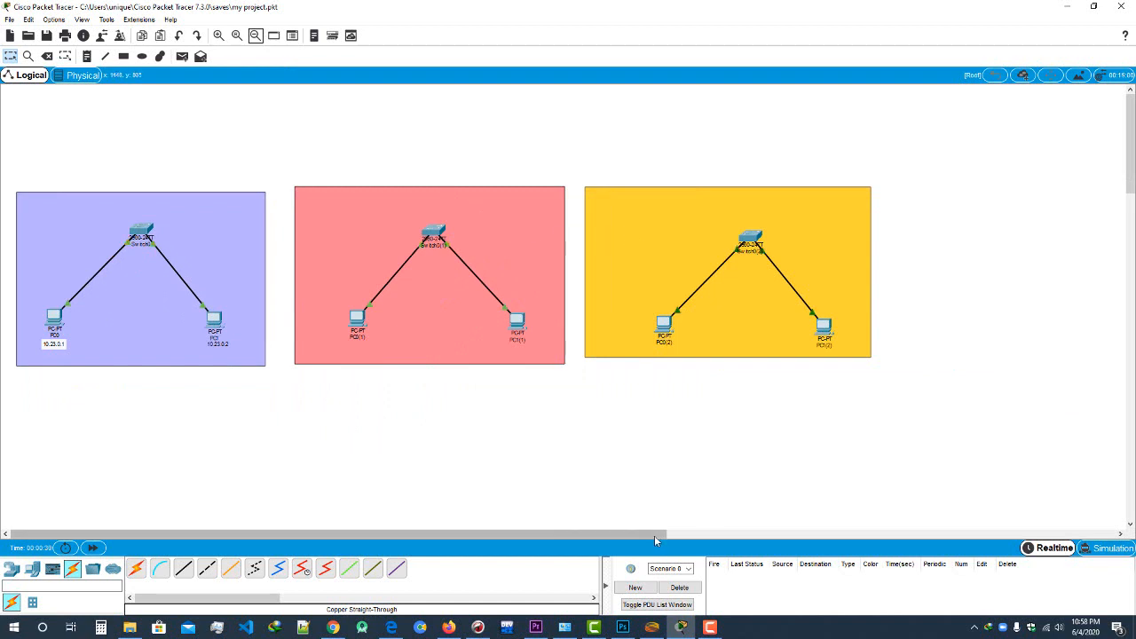
mouse_move(622, 535)
mouse_down()
mouse_move(892, 535)
mouse_move(612, 535)
mouse_up()
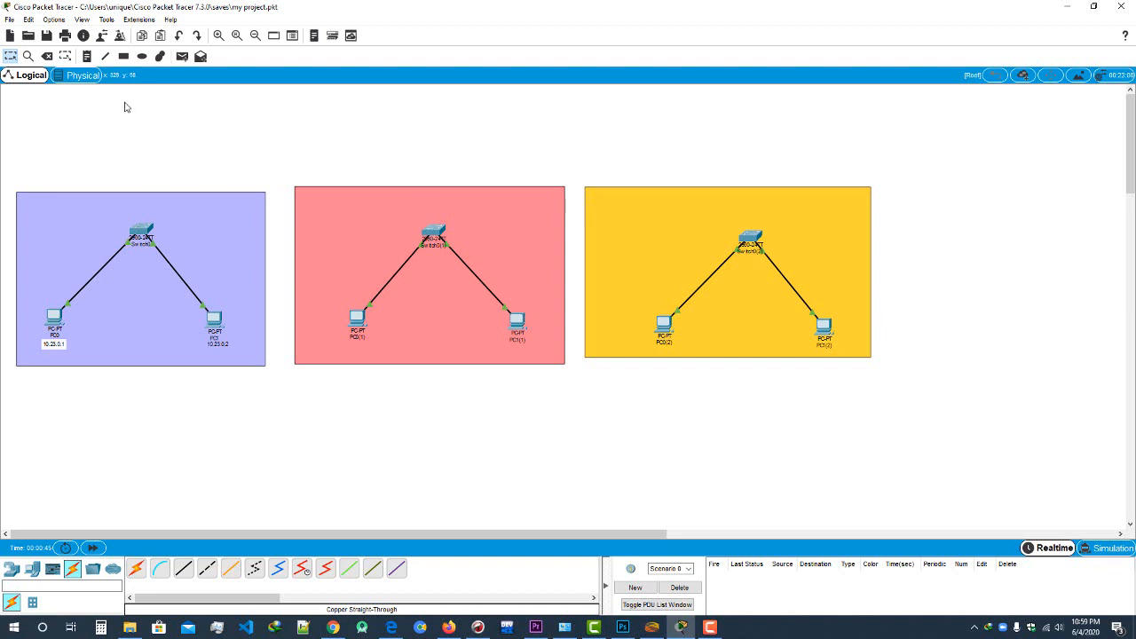
View the Physical workspace with Home City and return to the Logical workspace showing the three networks.
click(83, 74)
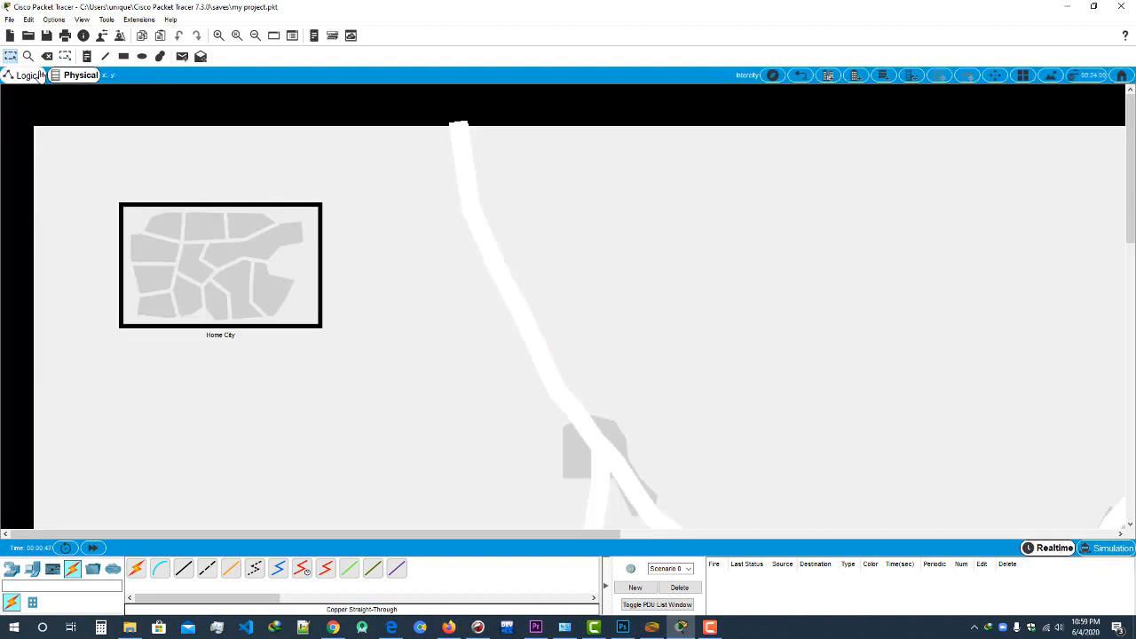
click(40, 75)
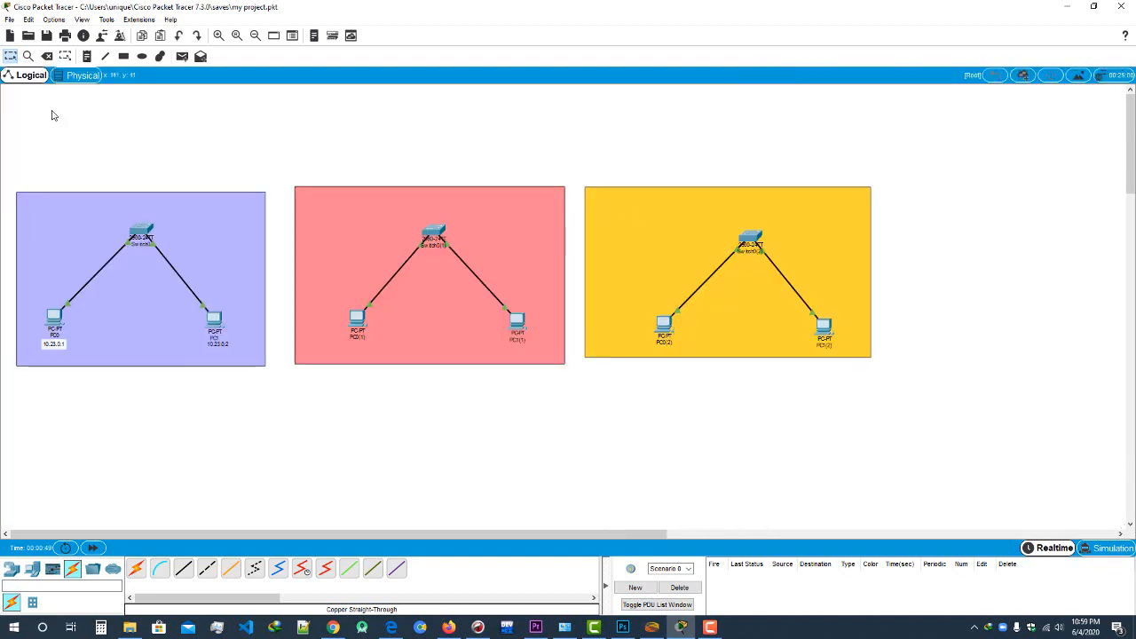
drag(39, 114, 911, 425)
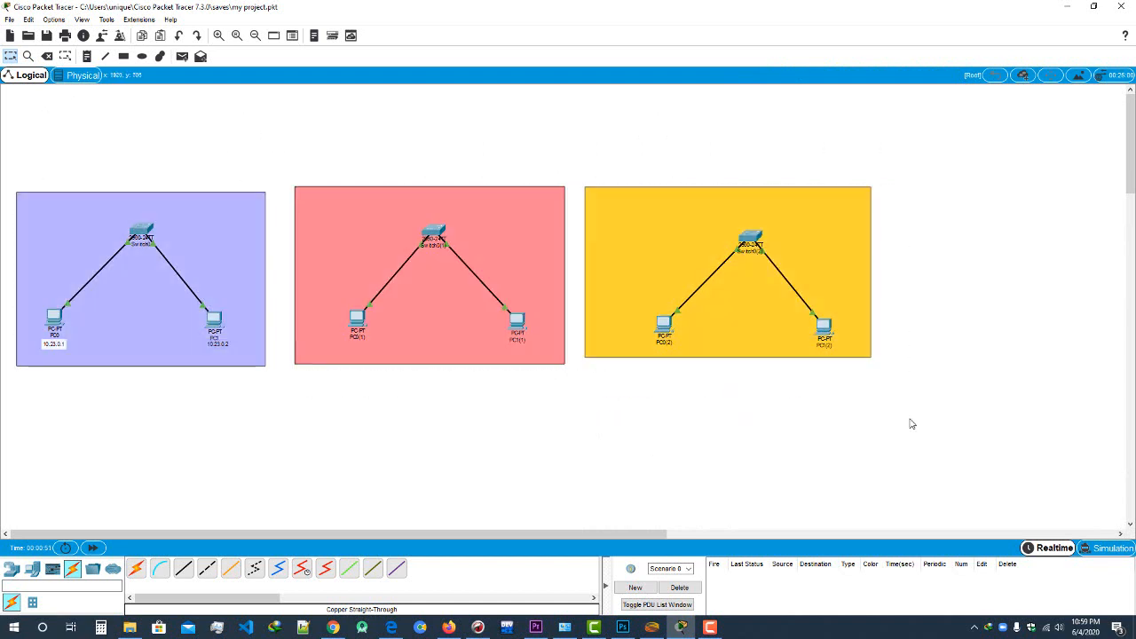